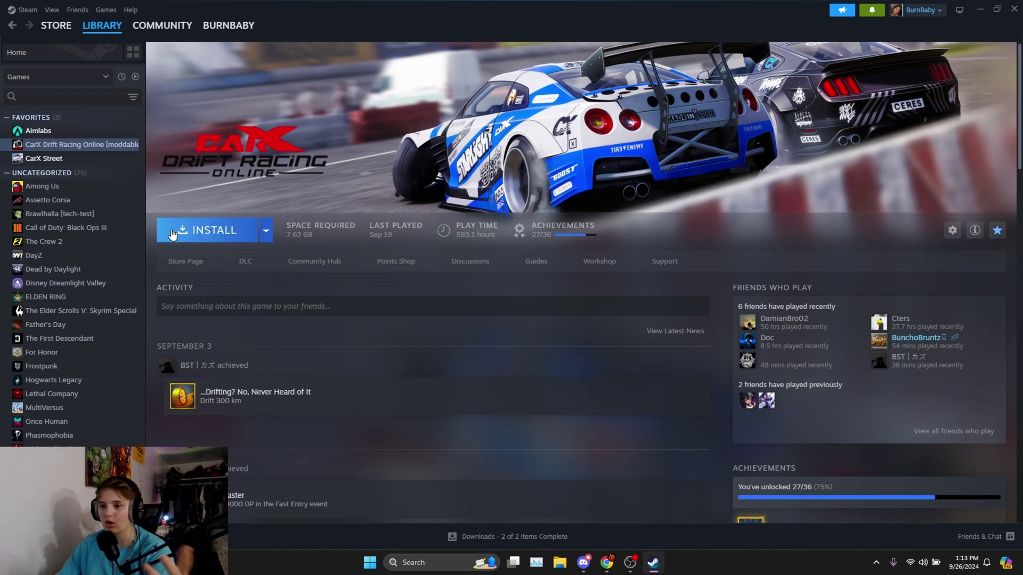
Install CarX Drift Racing Online onto New Volume (D:) with a desktop shortcut, then minimize Steam.
left_click(212, 232)
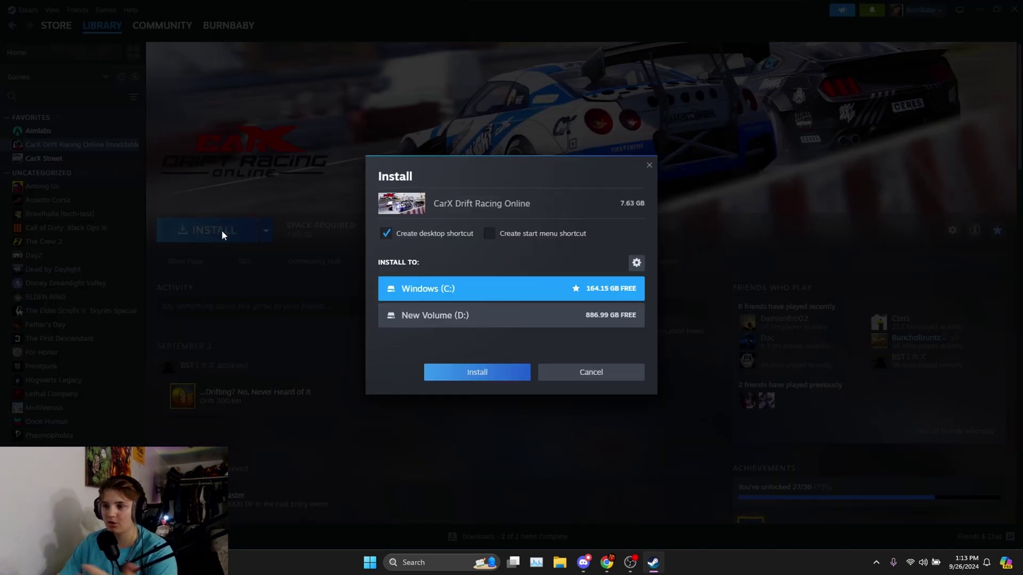
left_click(488, 315)
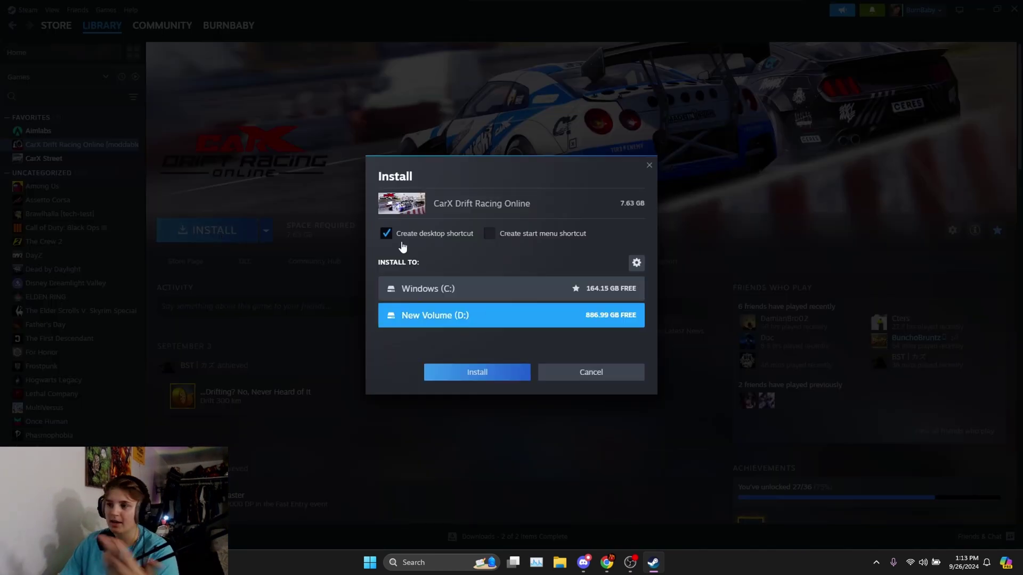
left_click(457, 379)
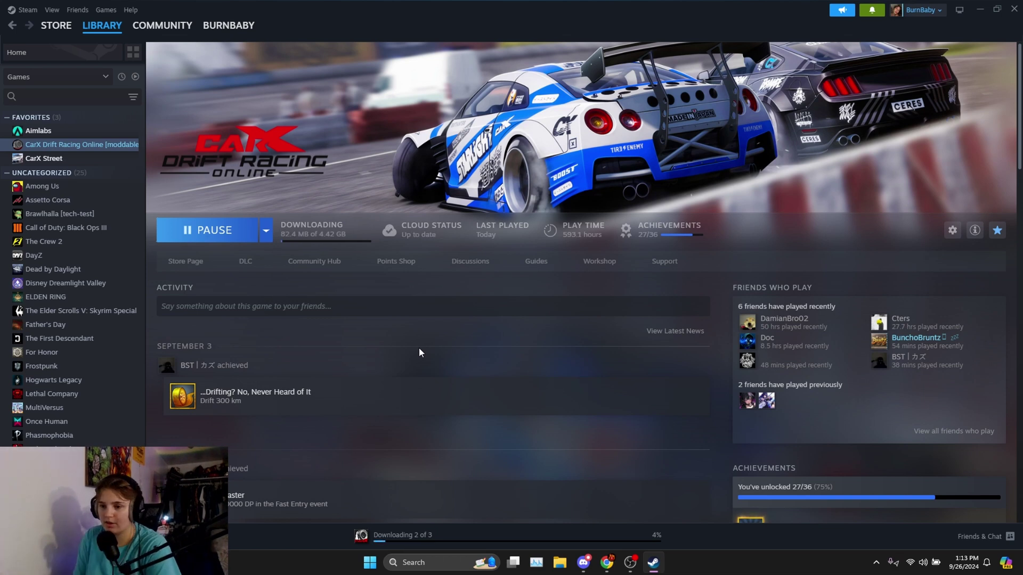
left_click(979, 9)
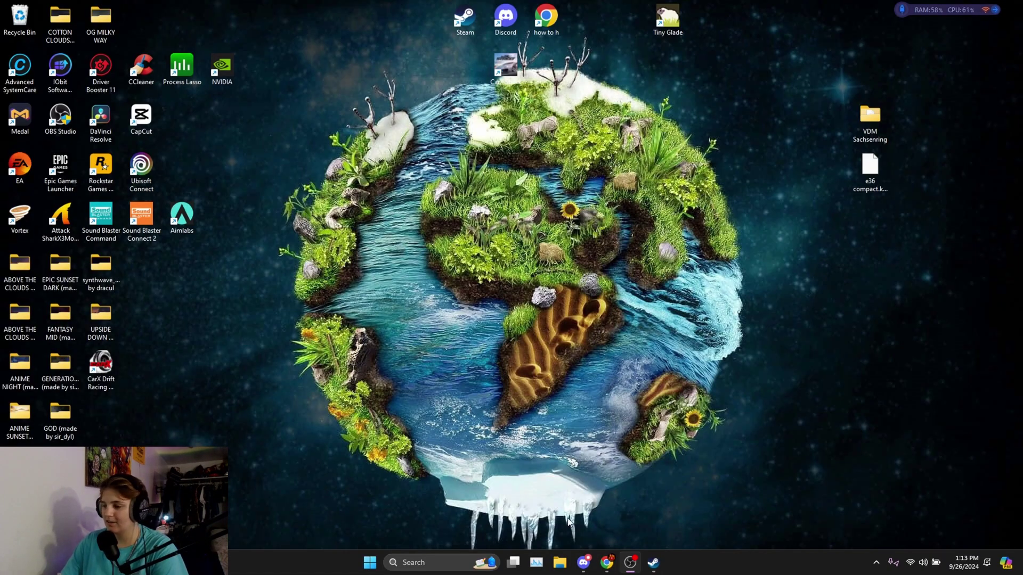
Restore Steam from the taskbar and glance at the notifications before dismissing them.
left_click(654, 562)
left_click(872, 11)
left_click(871, 10)
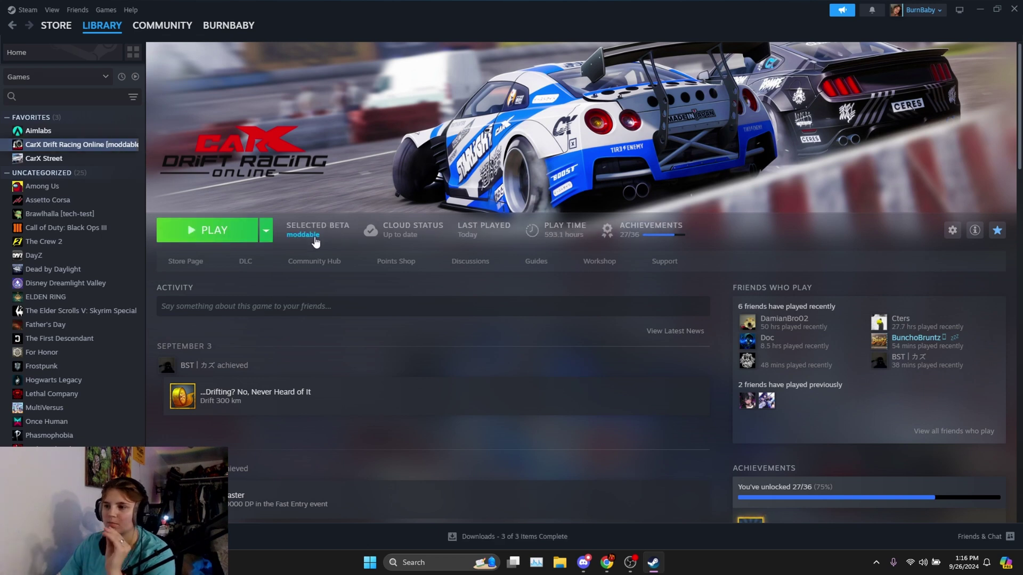
Keep CarX Drift Racing Online on the 'moddable' beta in its Properties > Betas.
left_click(952, 230)
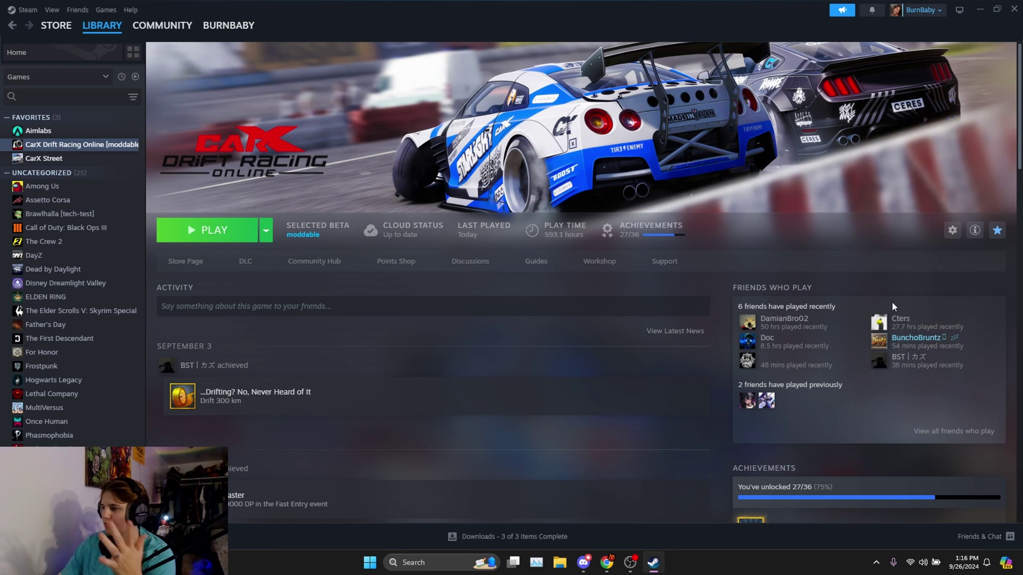
left_click(894, 305)
left_click(326, 237)
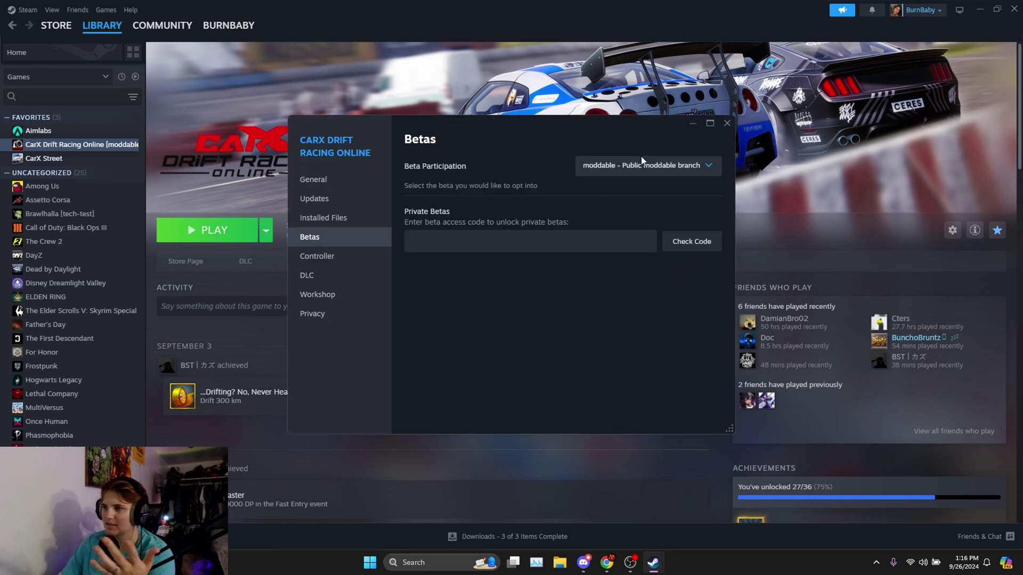
left_click(659, 168)
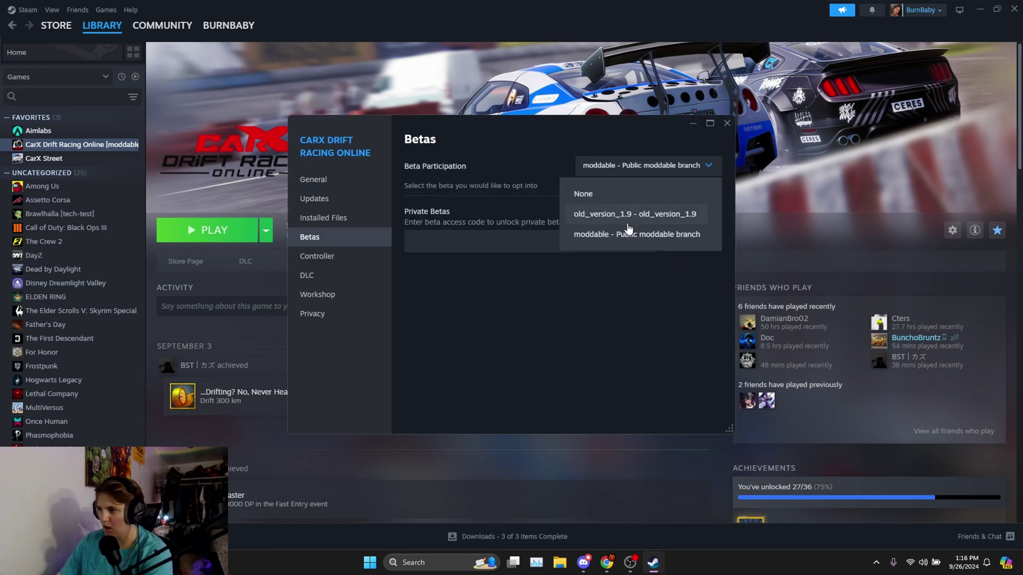
left_click(675, 241)
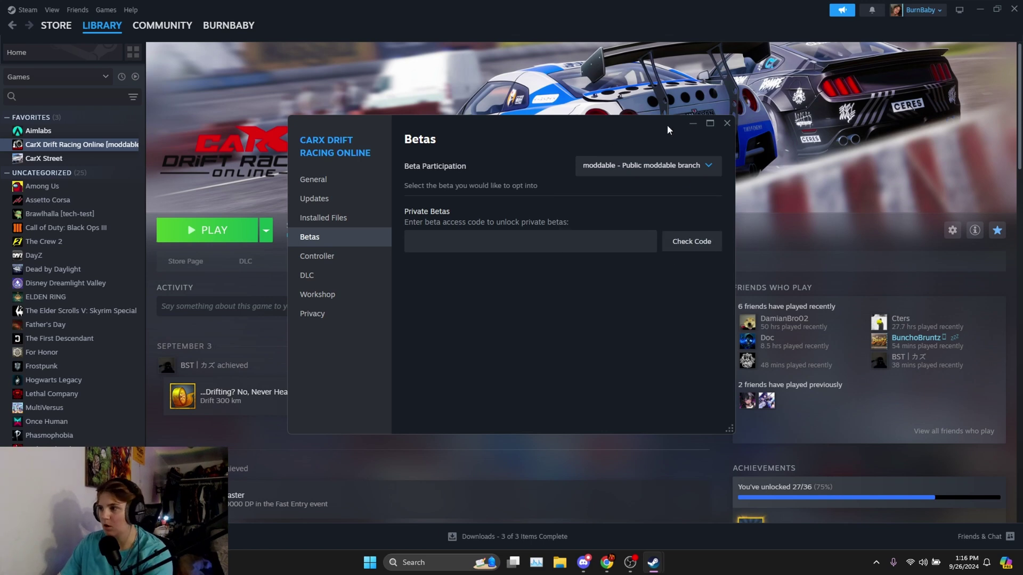
left_click(727, 123)
Close Steam, move the CarX desktop shortcut beside Steam, and switch to Discord.
left_click(1017, 8)
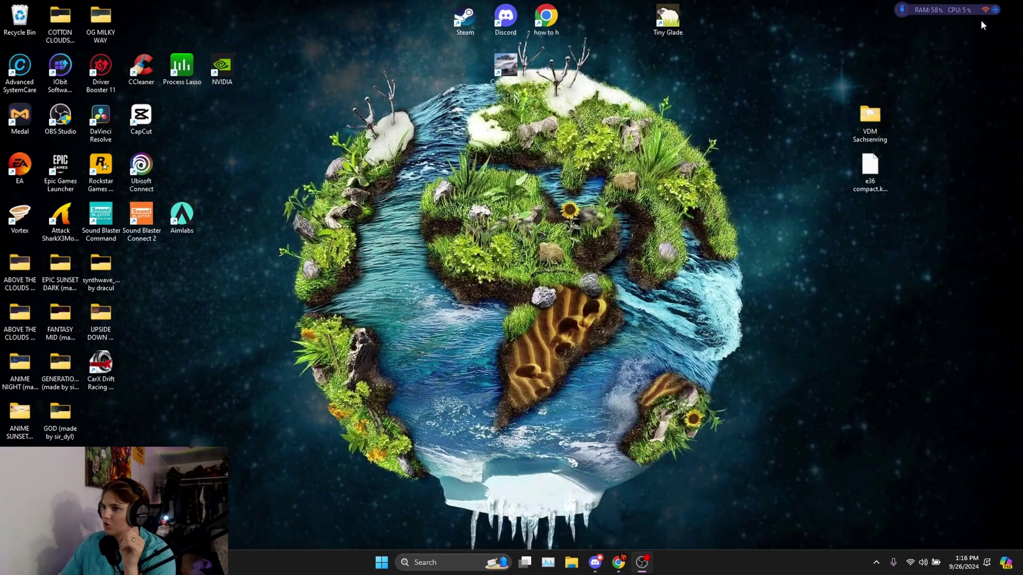
left_click_drag(102, 365, 465, 67)
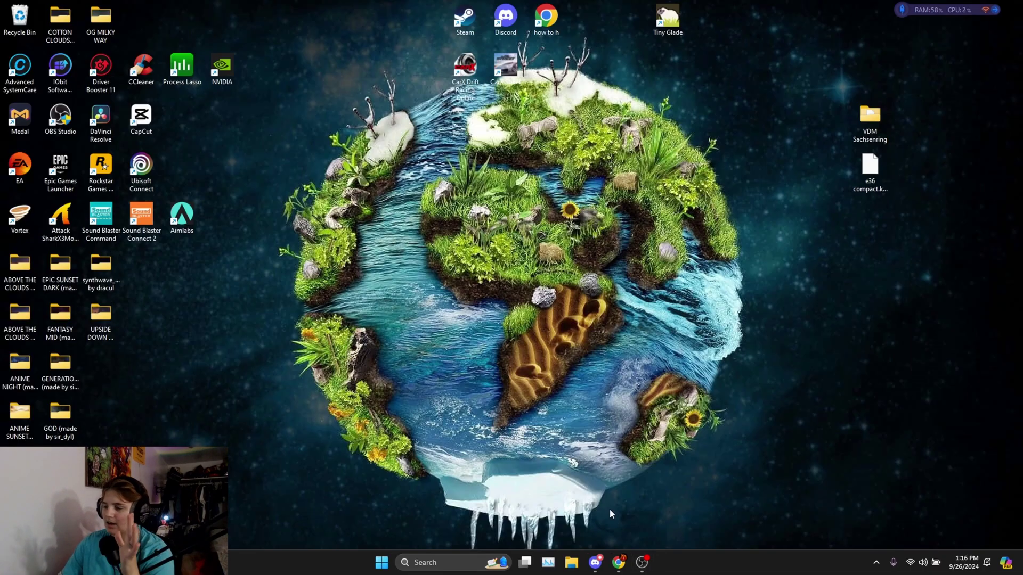
mouse_move(621, 571)
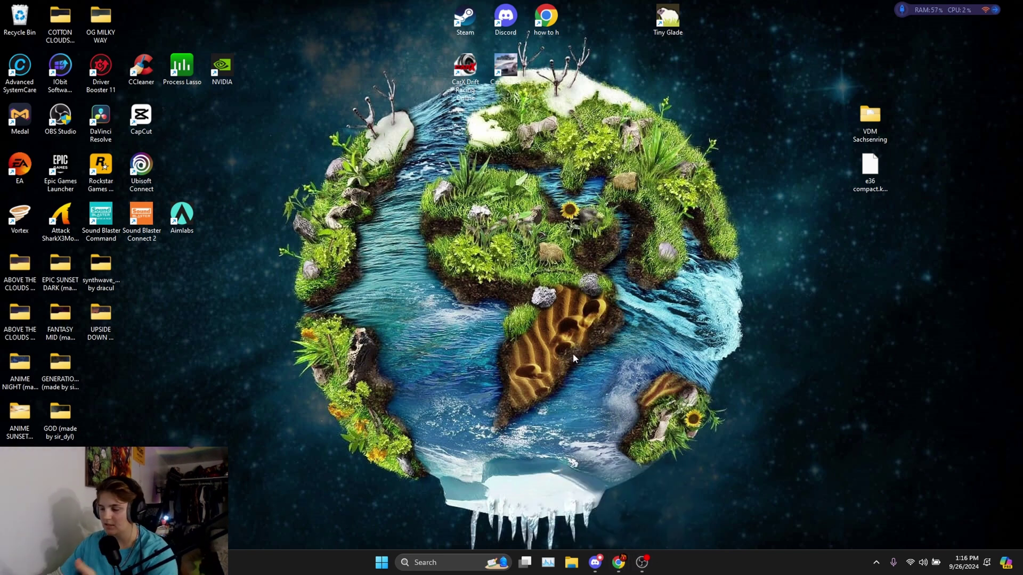
left_click(596, 563)
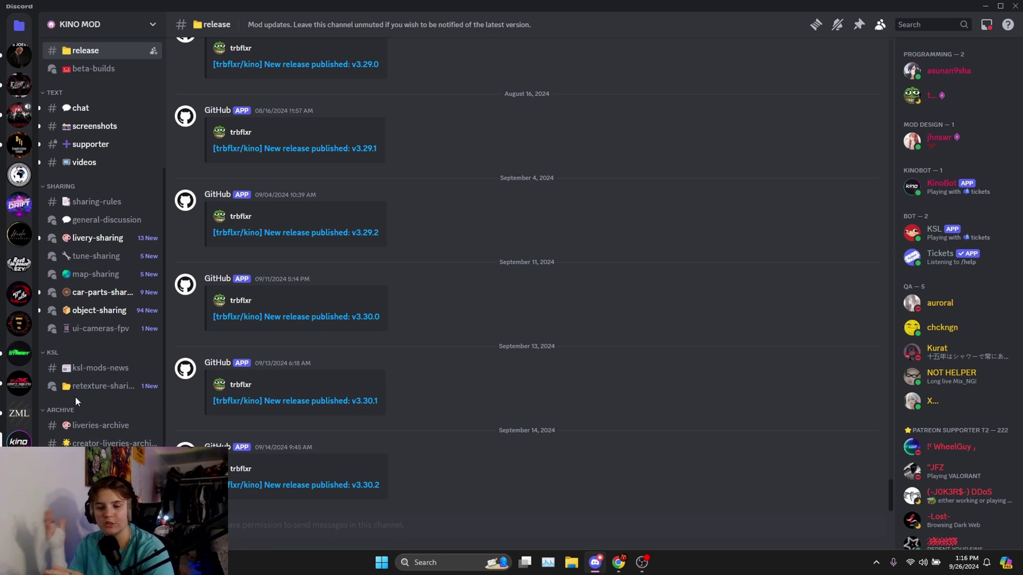
Look over ZML's public-releases channel, then follow the Kino v3.30.2 link in KINO MOD #release.
left_click(24, 420)
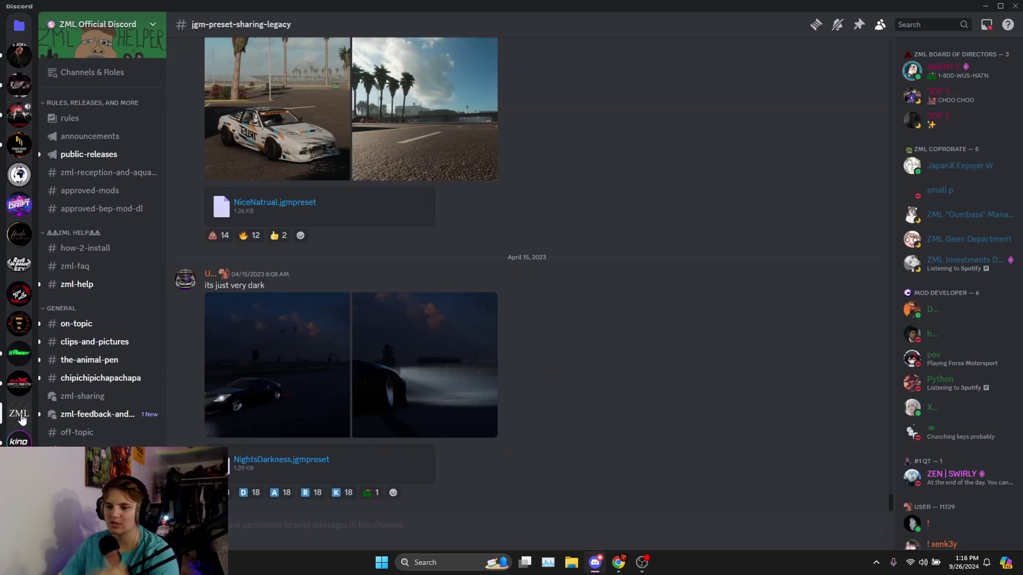
left_click(90, 178)
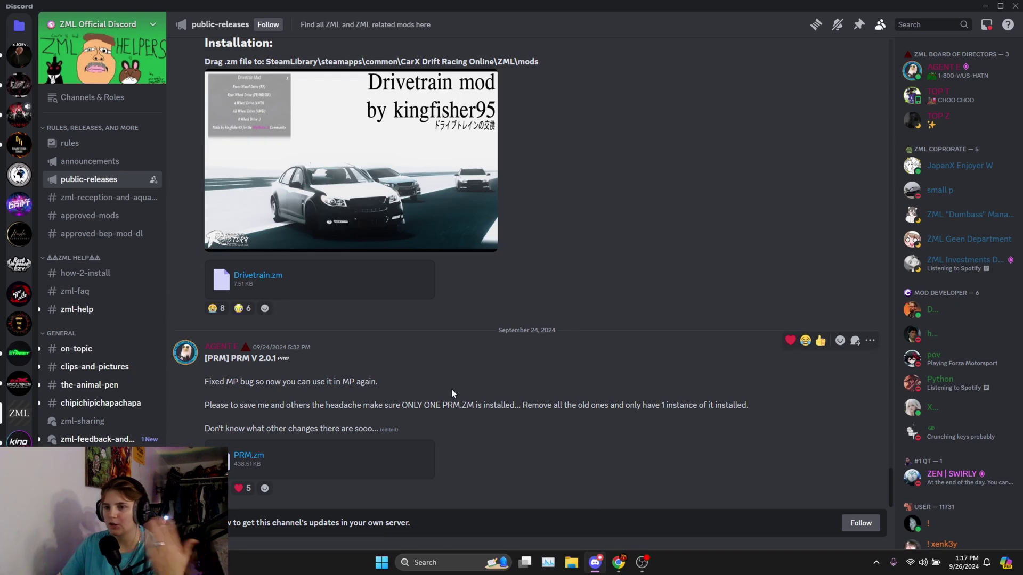
left_click(18, 441)
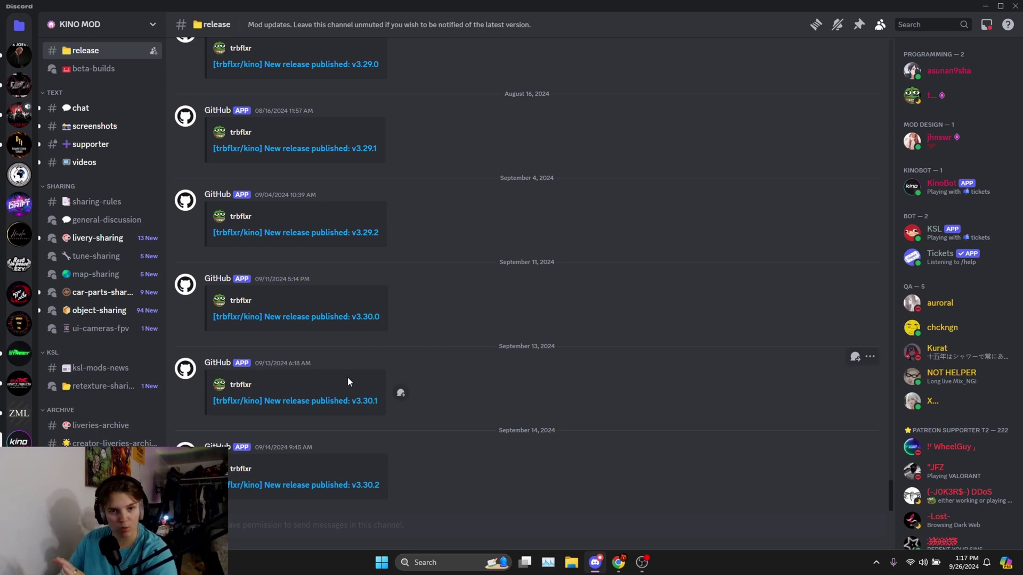
left_click(283, 485)
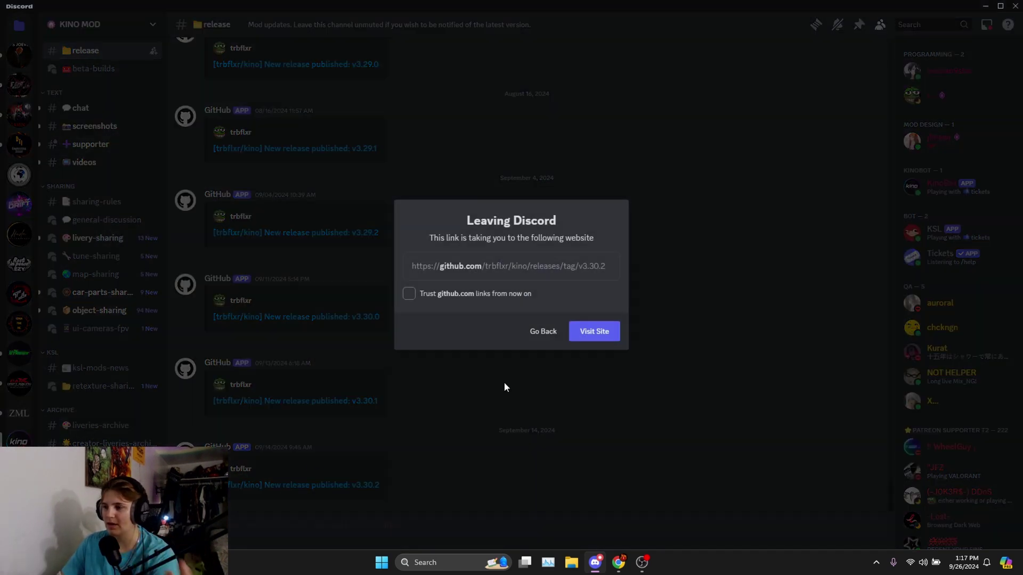
Continue to GitHub, download kino_3.30.2_win.zip from Assets, and return to Discord.
left_click(596, 335)
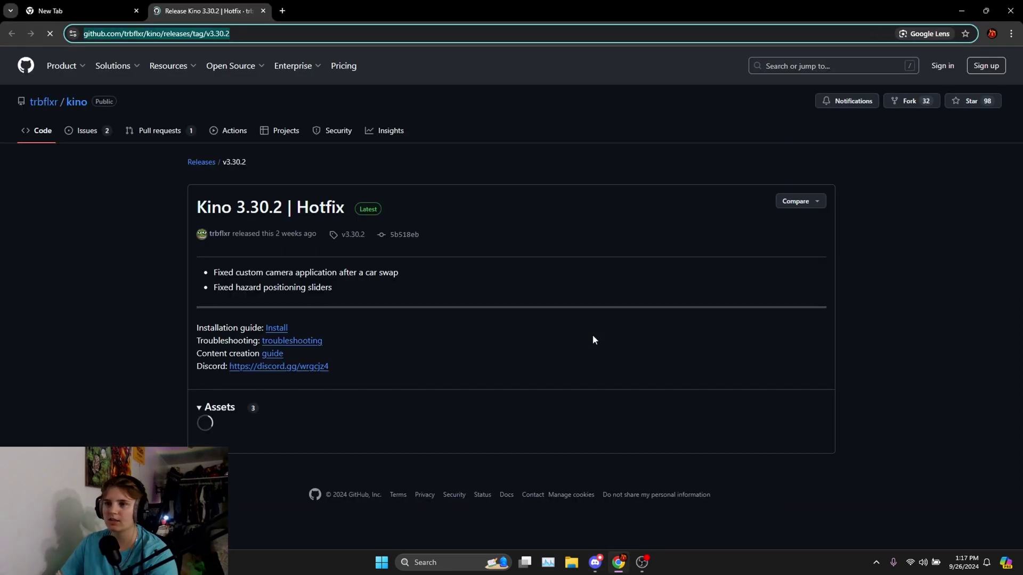
scroll(319, 384, "down", 1)
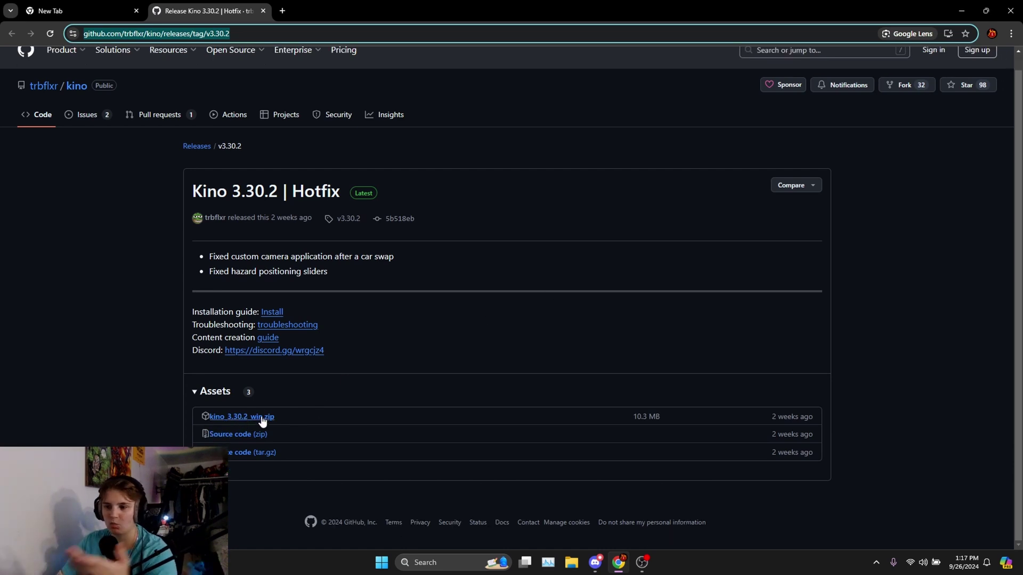
left_click(259, 417)
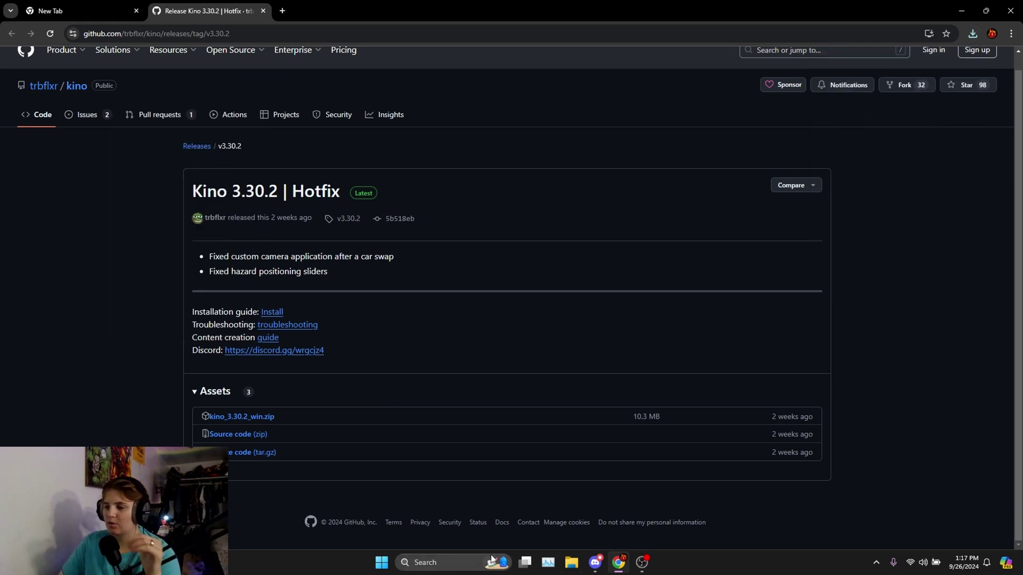
left_click(595, 562)
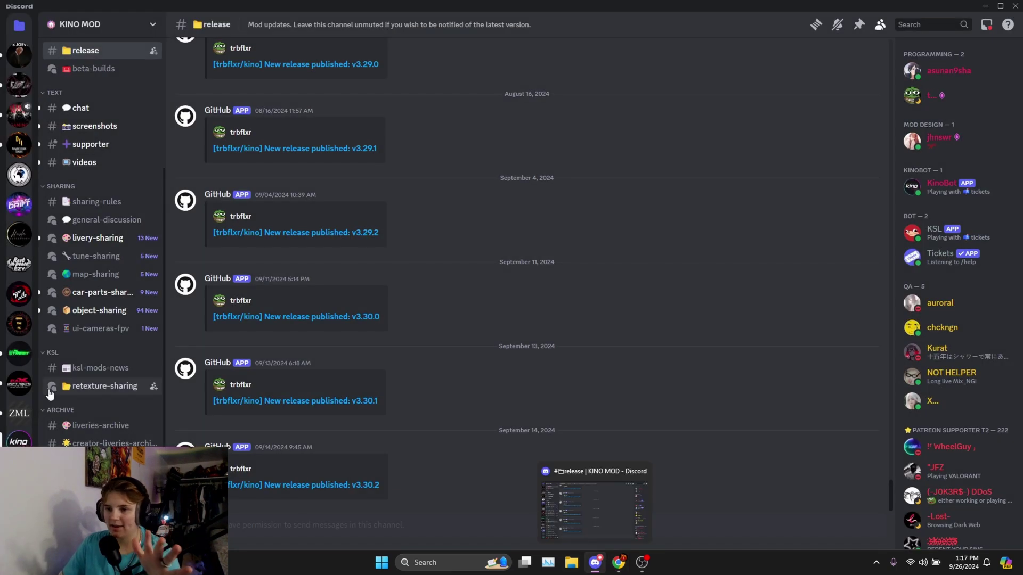
Download ZML Bundle 8-16.zip from ZML Official's how-2-install channel, then close Chrome and show the desktop.
left_click(18, 413)
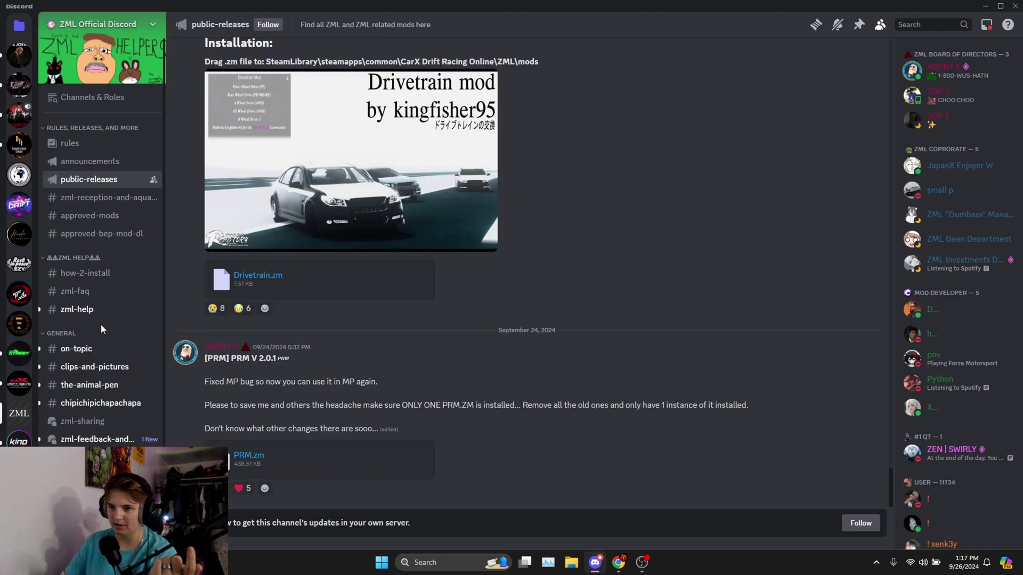
left_click(85, 309)
key("alt+Up")
key("alt+Up")
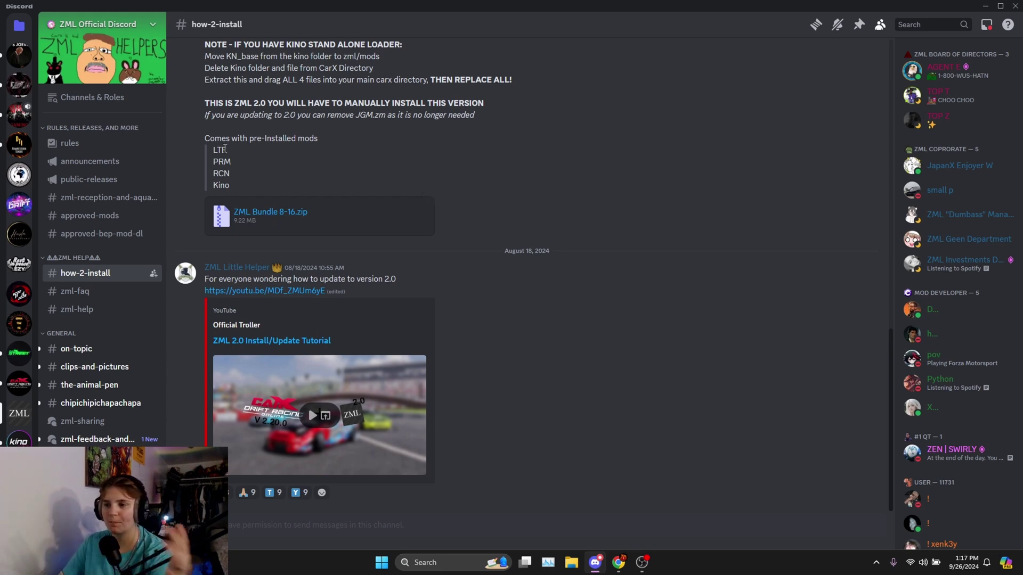
left_click(429, 202)
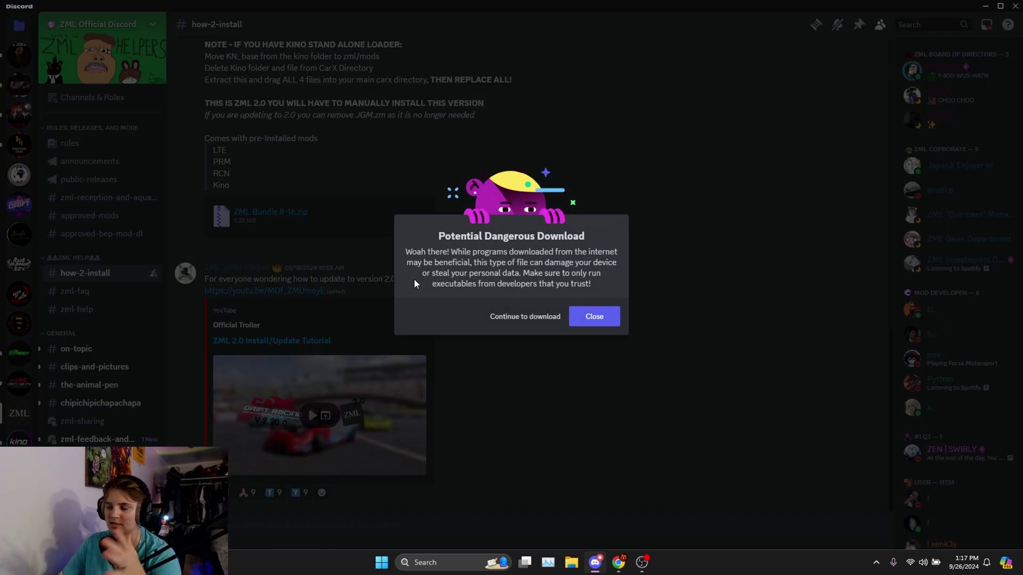
left_click(526, 319)
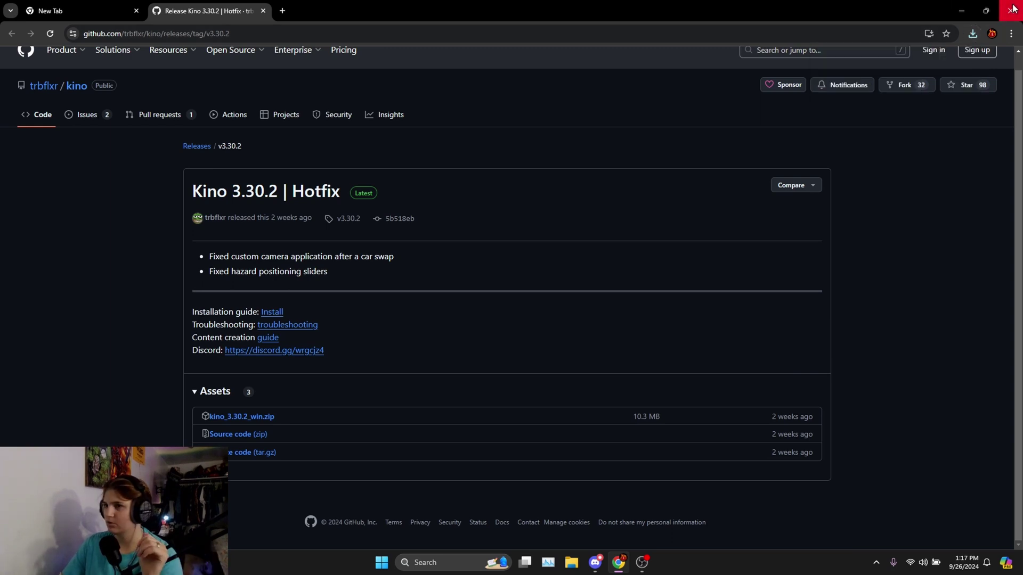
left_click(595, 562)
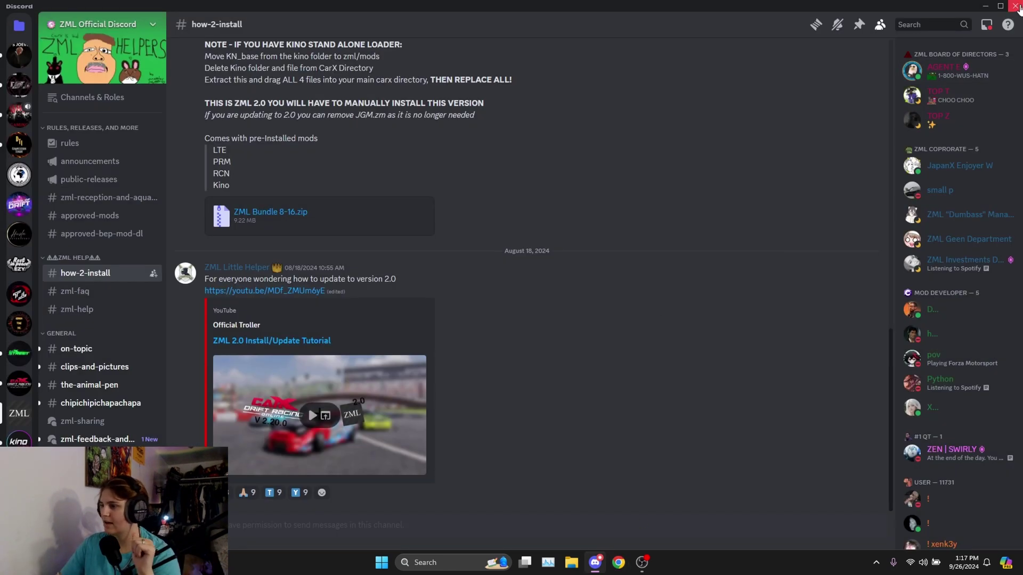
key("super+d")
Open Downloads in File Explorer and delete the duplicate kino_3.30.2_win (1) download.
left_click(571, 562)
left_click_drag(382, 80, 561, 68)
left_click(391, 280)
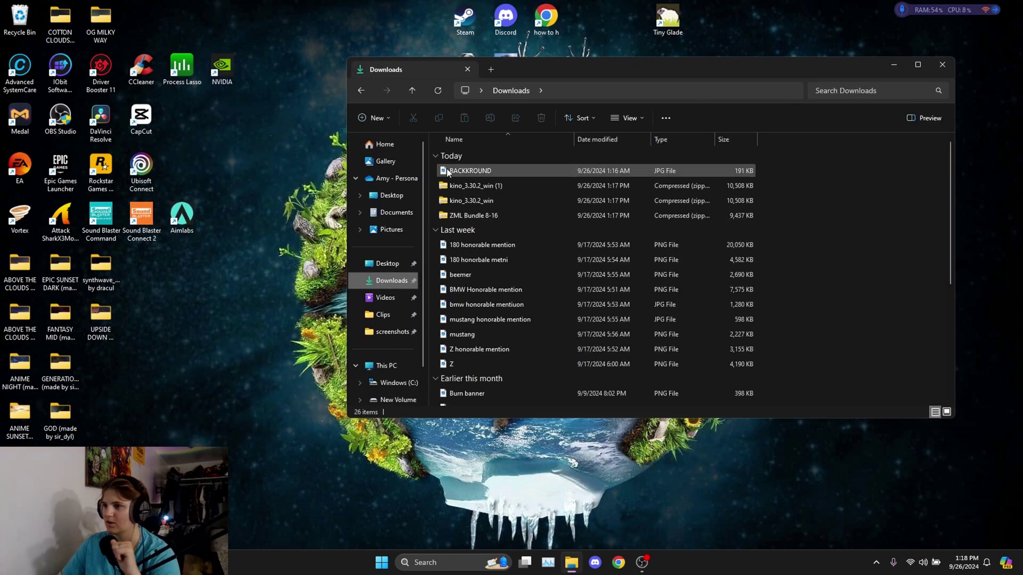
left_click(483, 186)
right_click(484, 186)
left_click(581, 198)
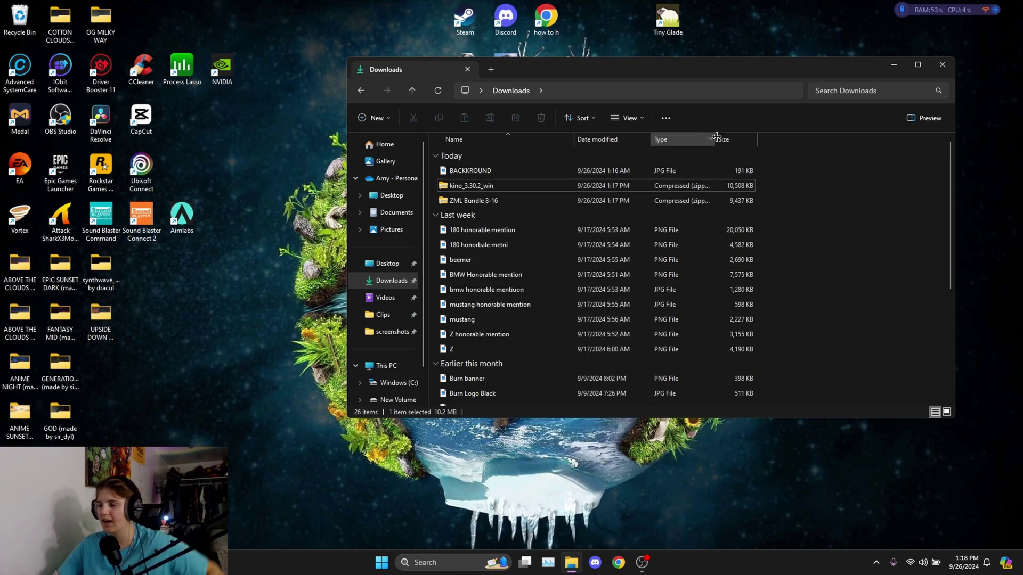
Launch Steam, open CarX Drift Racing Online's installed files folder, then close Steam.
left_click(467, 30)
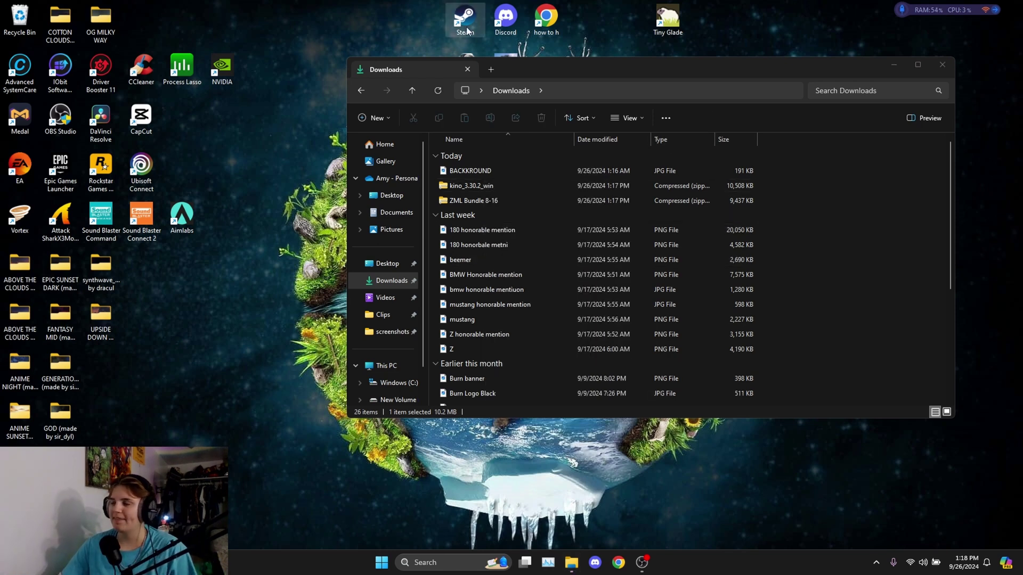
double_click(467, 30)
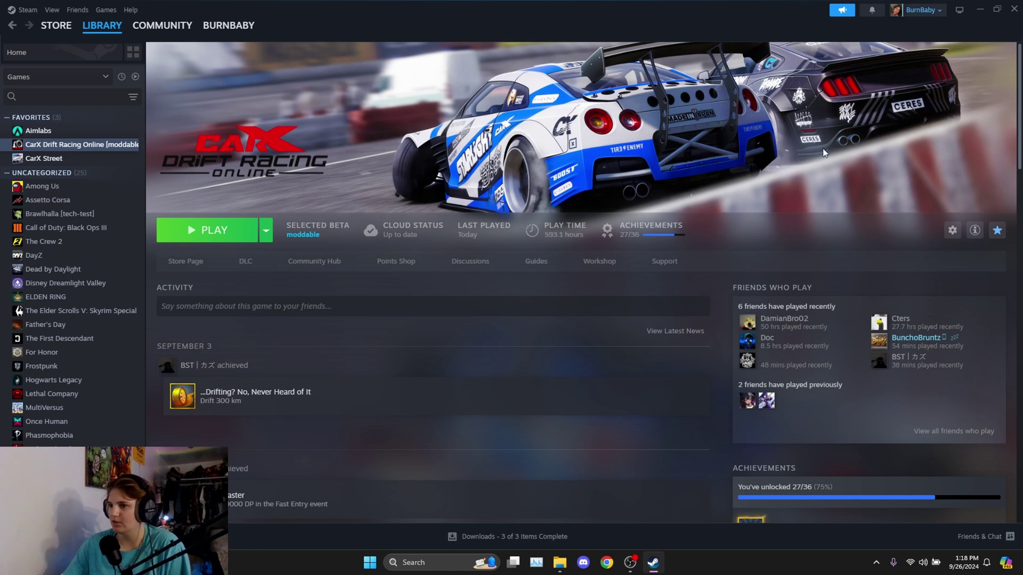
left_click(953, 230)
mouse_move(899, 289)
left_click(823, 305)
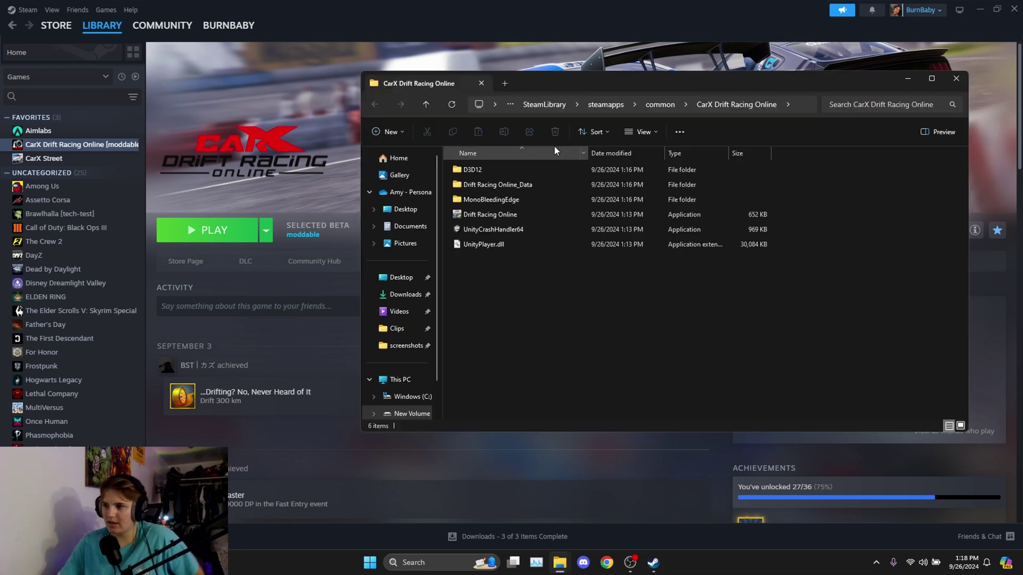
left_click(1013, 10)
Arrange the CarX game folder and Downloads windows side by side, then bring up the Kino archive's actions.
left_click_drag(510, 96, 298, 75)
left_click(533, 69)
left_click_drag(533, 71, 575, 80)
mouse_move(689, 73)
left_mouse_down()
mouse_move(706, 59)
mouse_move(702, 72)
left_mouse_up()
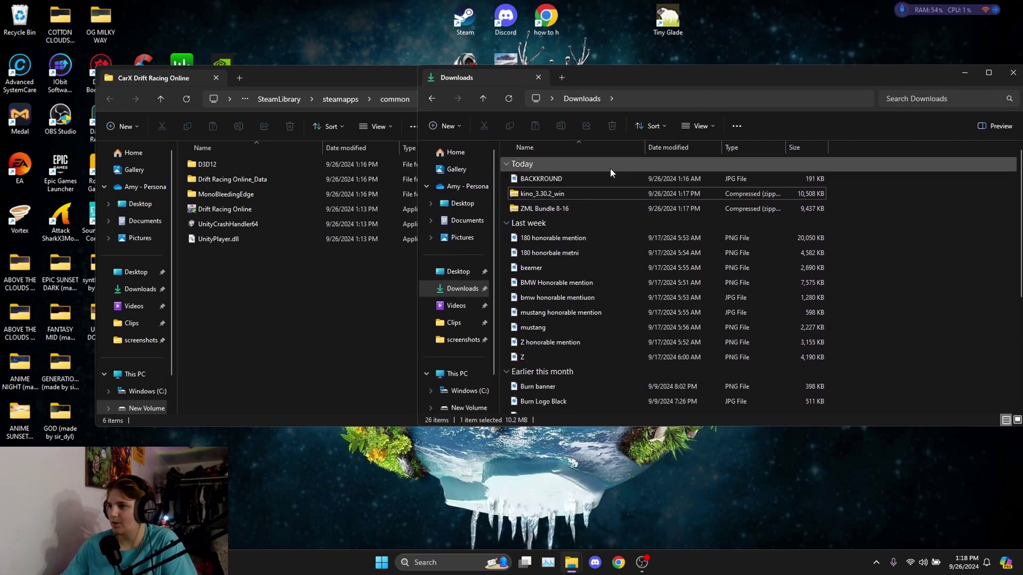
right_click(544, 192)
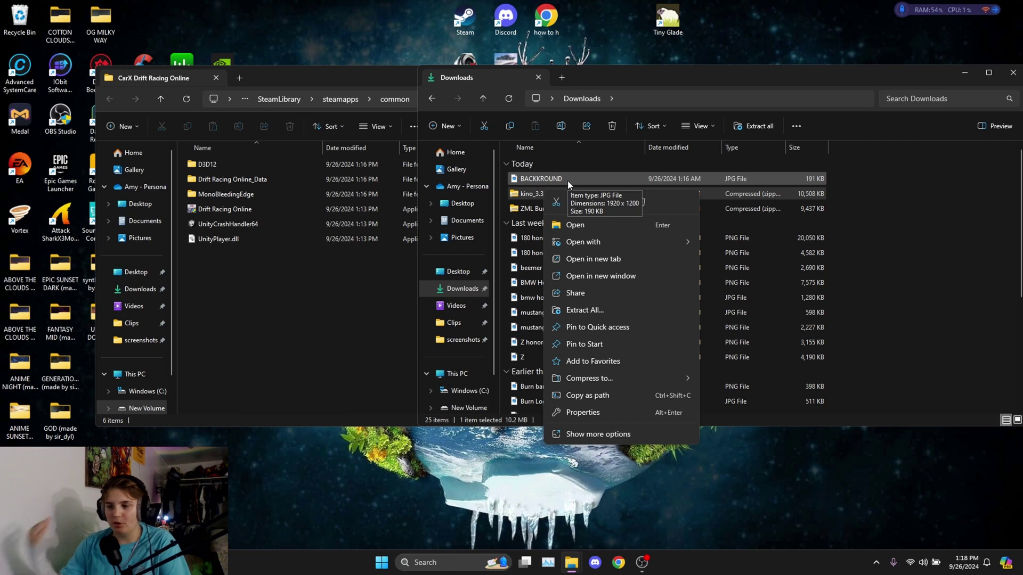
Search Chrome for a free file extractor ('file ectrac'), view 7-Zip's download page, then close Chrome.
left_click(619, 563)
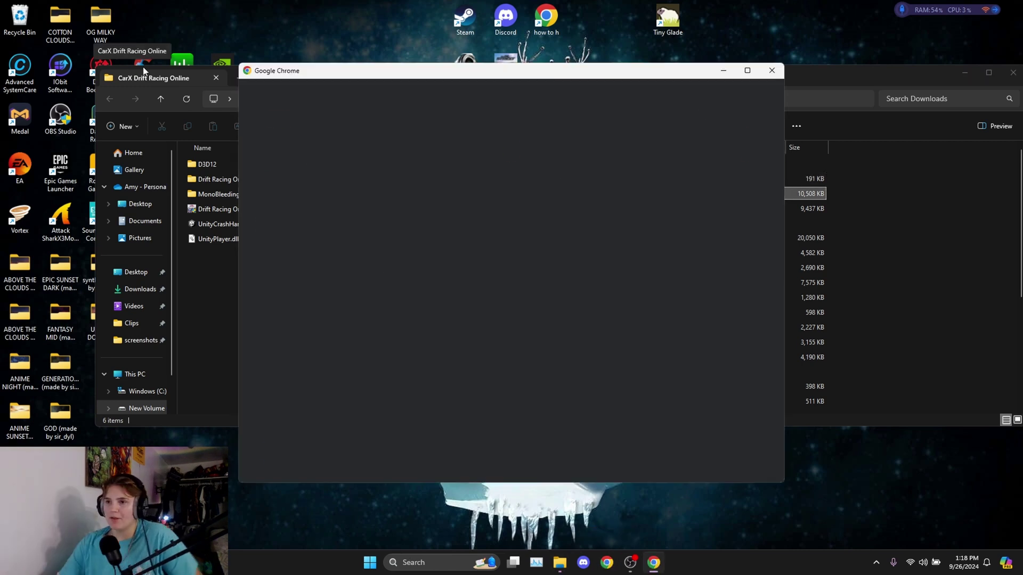
left_click(408, 322)
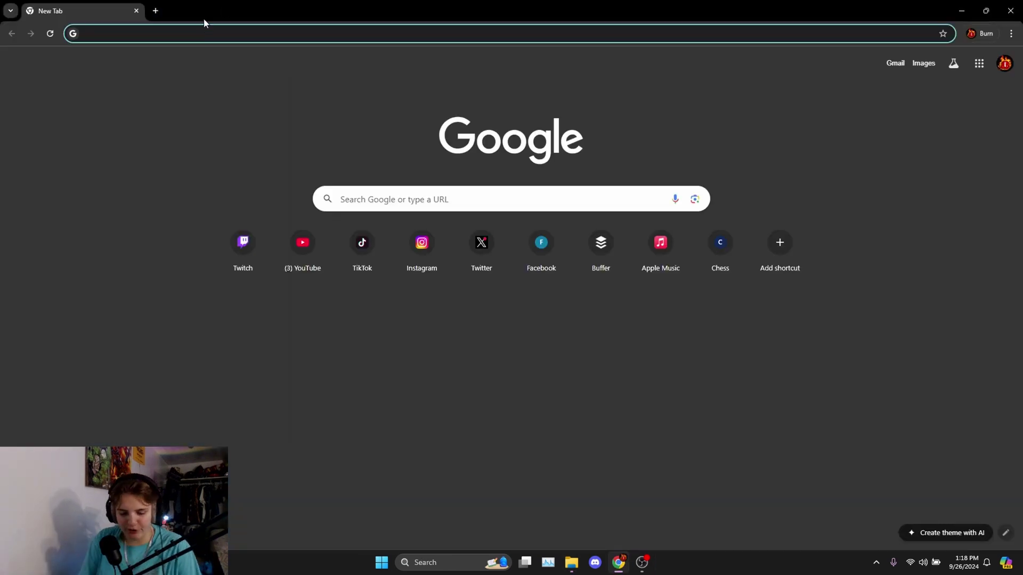
type("file ectractor free")
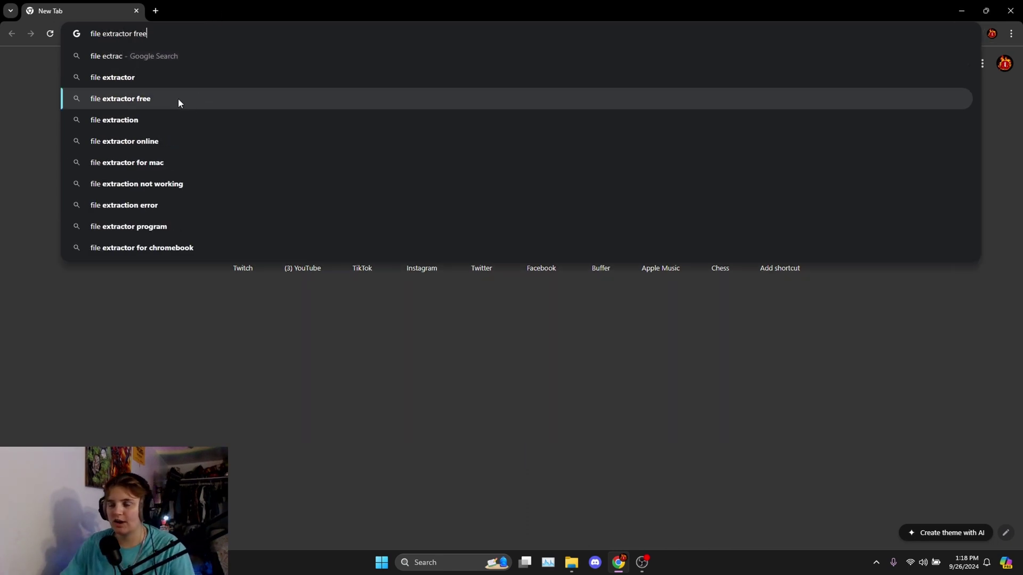
left_click(178, 99)
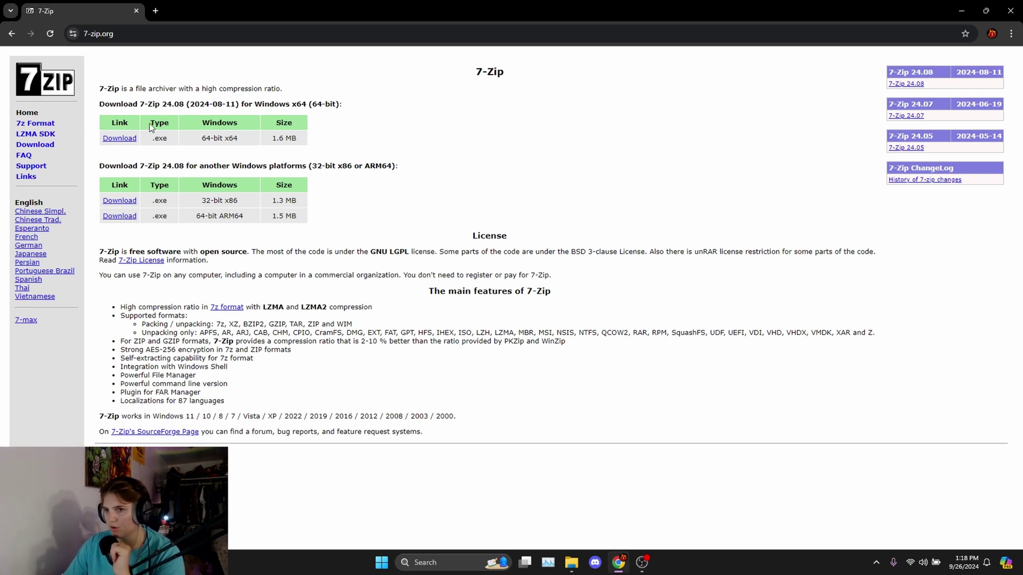
left_click(1018, 5)
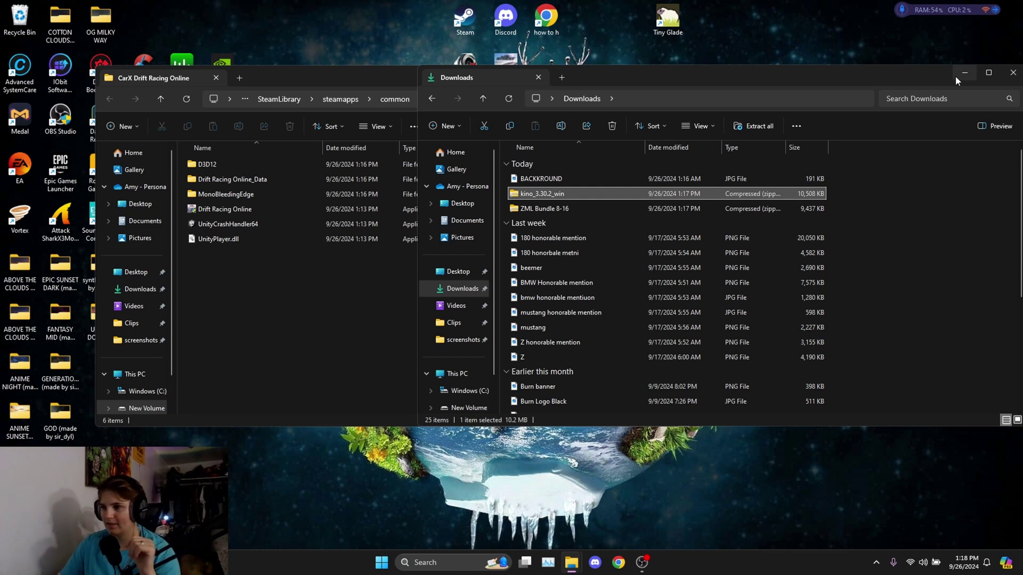
Extract kino_3.30.2_win and drag its kino folder and winhttp.dll into the CarX game folder.
right_click(580, 195)
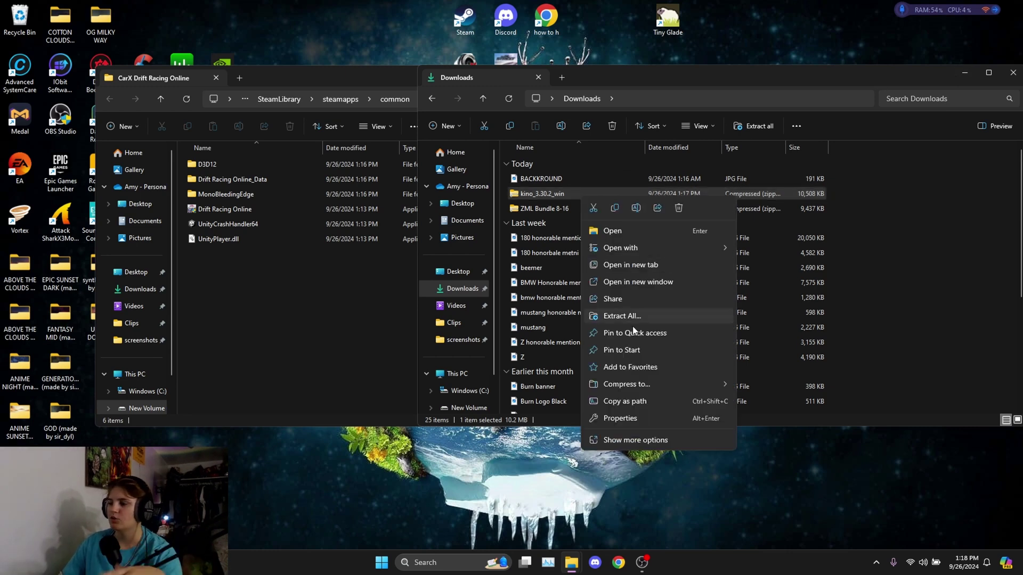
left_click(648, 316)
left_click(607, 381)
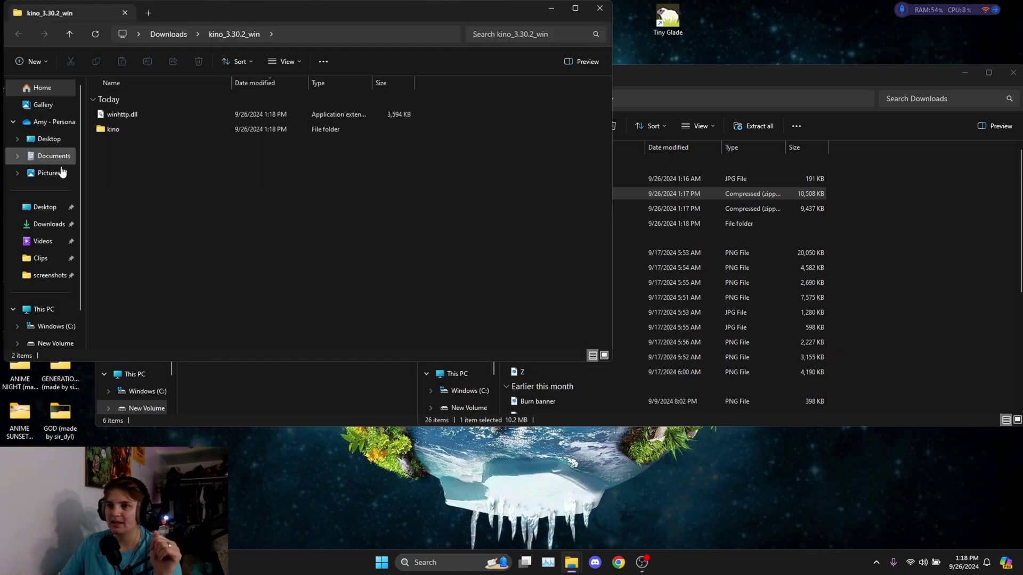
left_click_drag(321, 12, 639, 105)
left_click(432, 223)
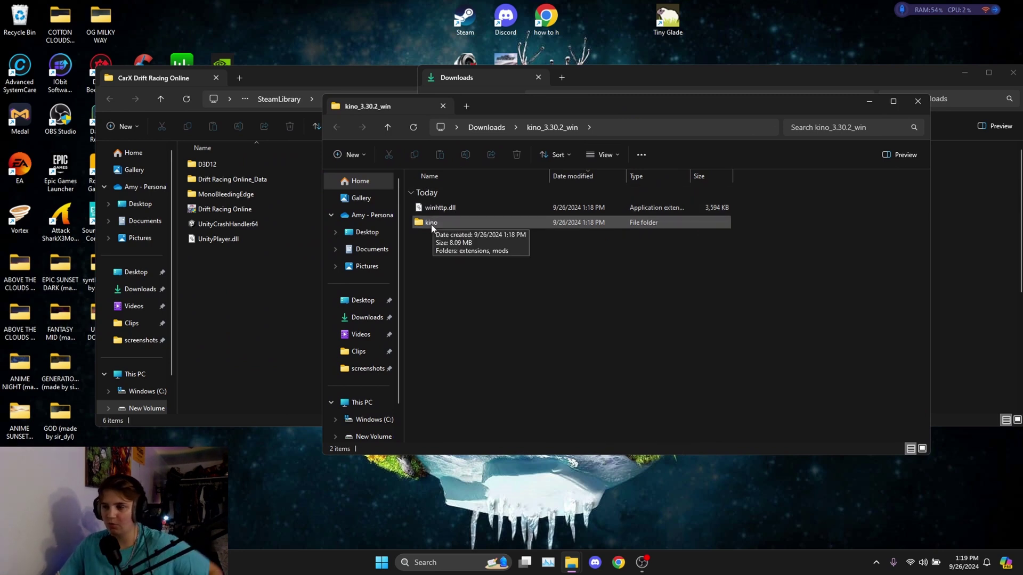
left_click_drag(447, 239, 272, 267)
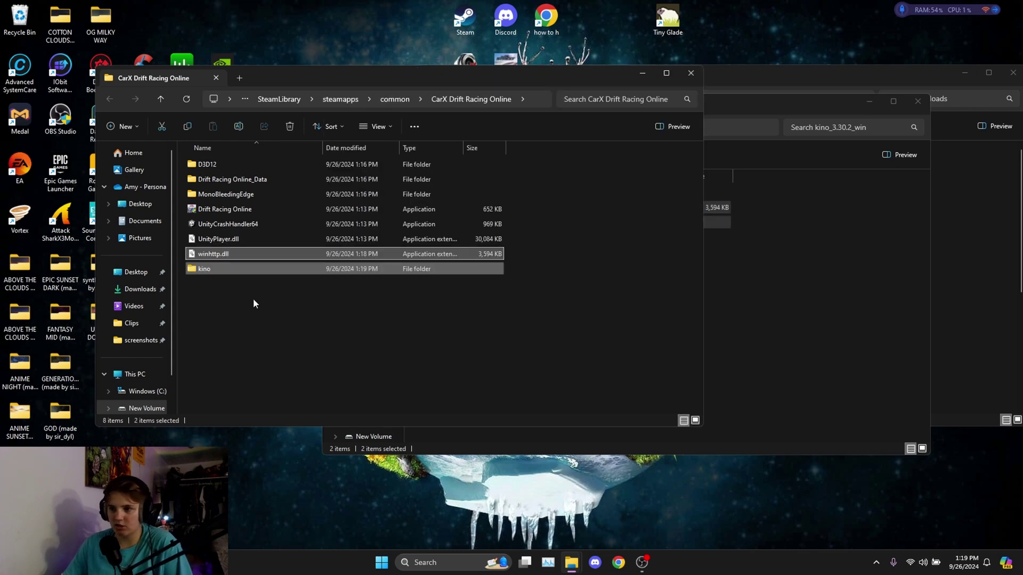
left_click(329, 323)
Check the copied kino folder's extensions and mods subfolders, then close the extracted Kino window.
double_click(204, 268)
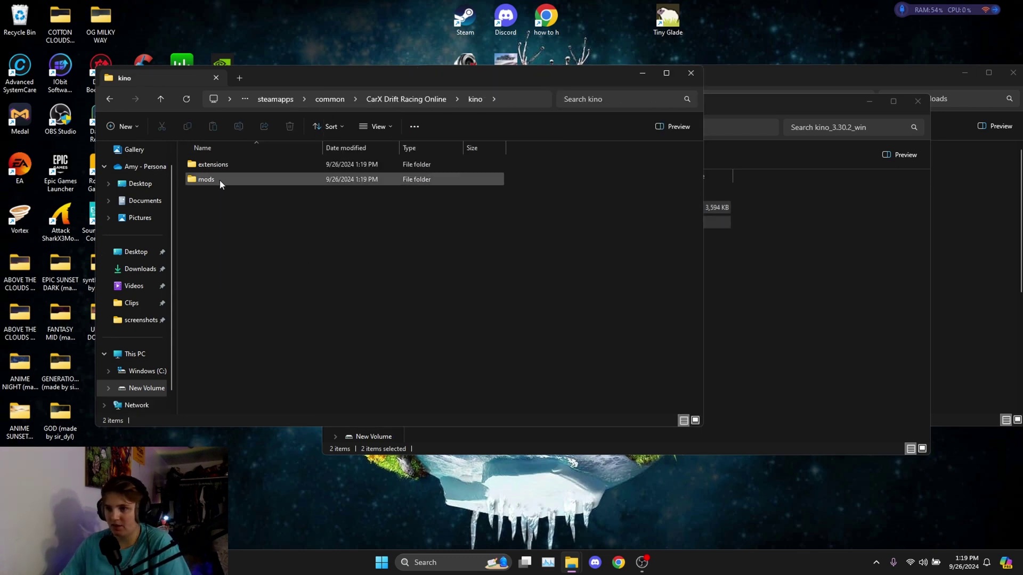
double_click(213, 164)
left_click(109, 99)
double_click(212, 177)
left_click(108, 100)
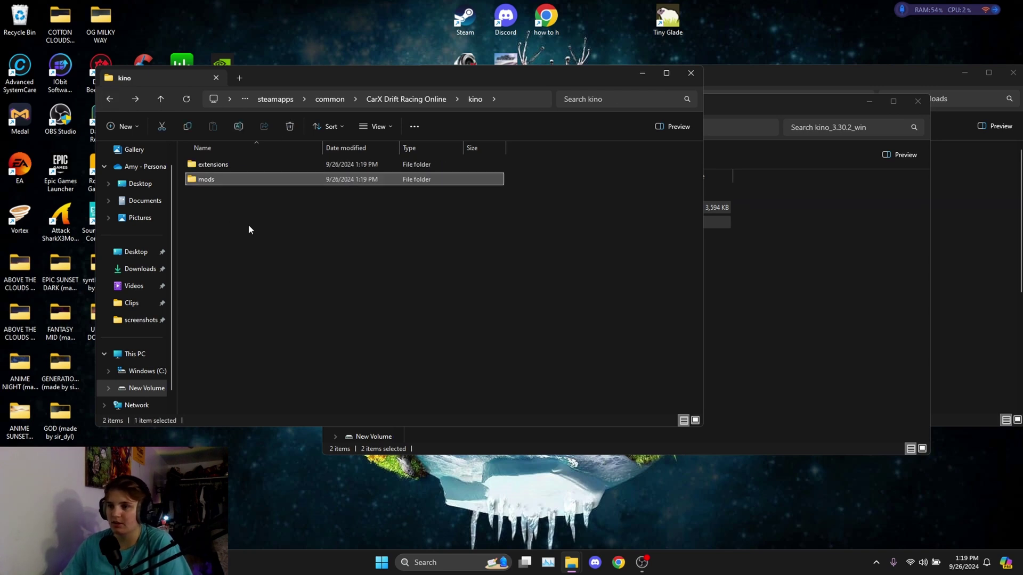
left_click(112, 102)
left_click(717, 250)
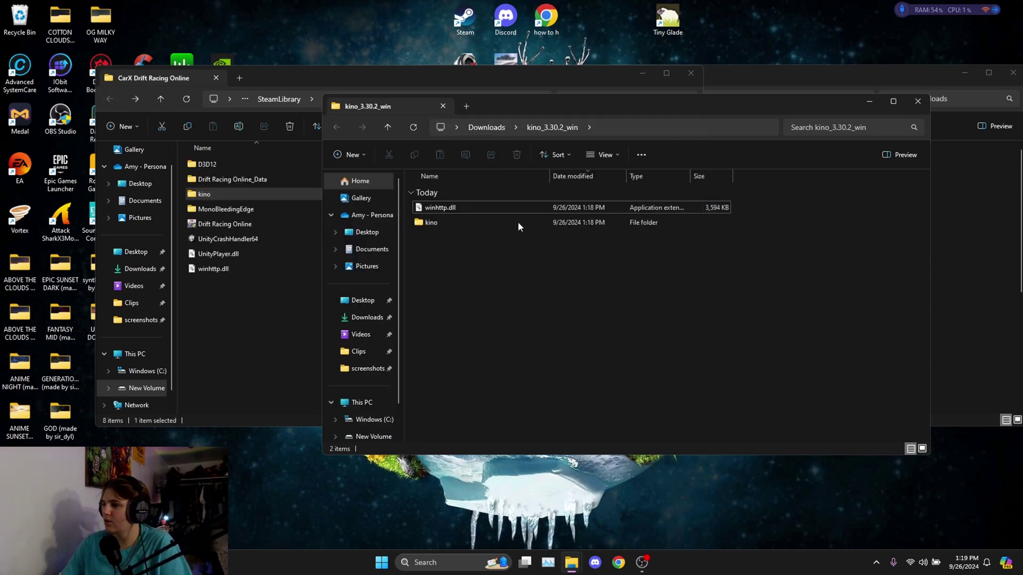
double_click(462, 224)
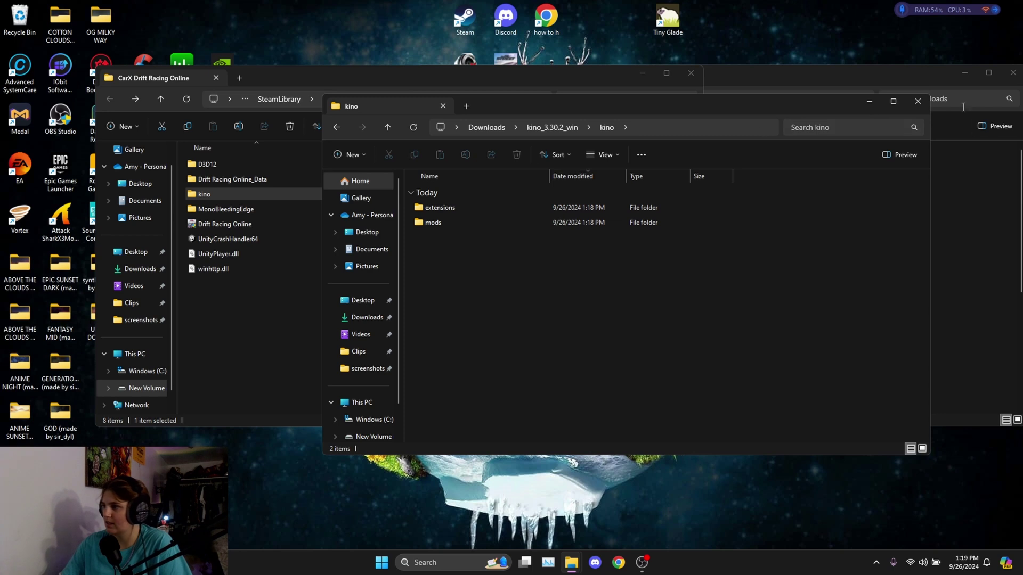
left_click(922, 106)
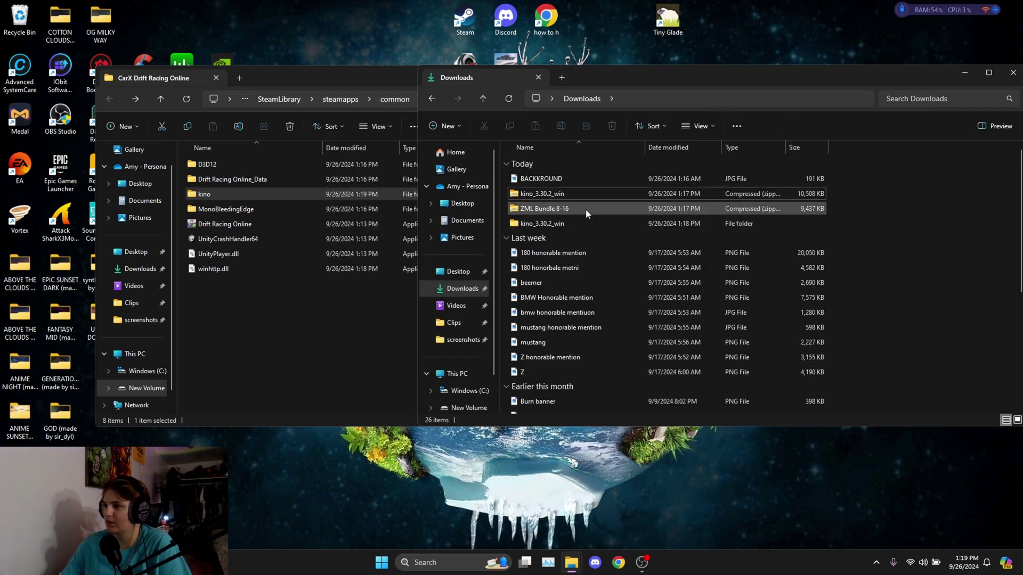
Extract ZML Bundle 8-16 and drag zml_config.ini, ZML, BepInEx and winhttp.dll into CarX, replacing winhttp.dll.
right_click(542, 209)
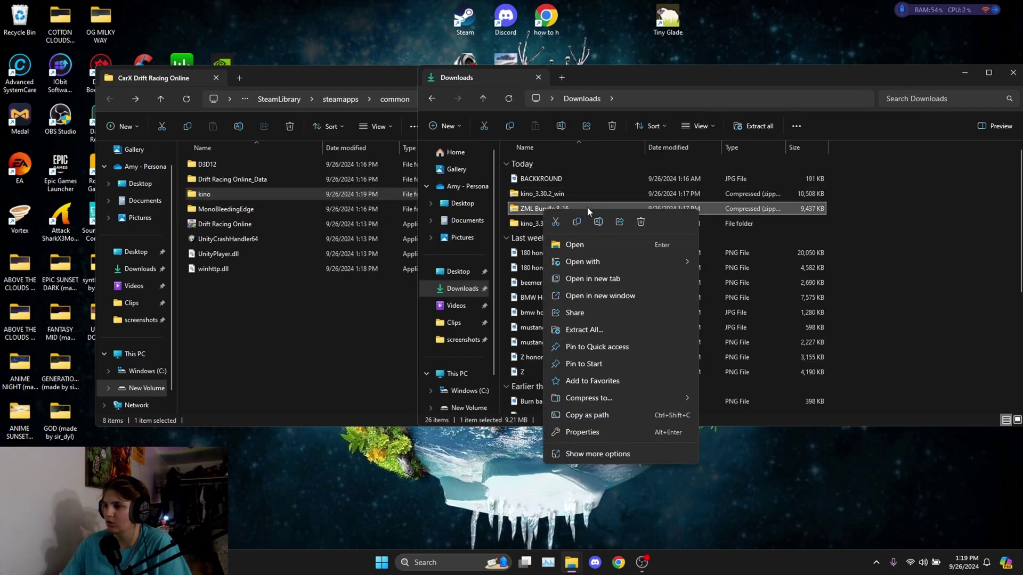
left_click(596, 328)
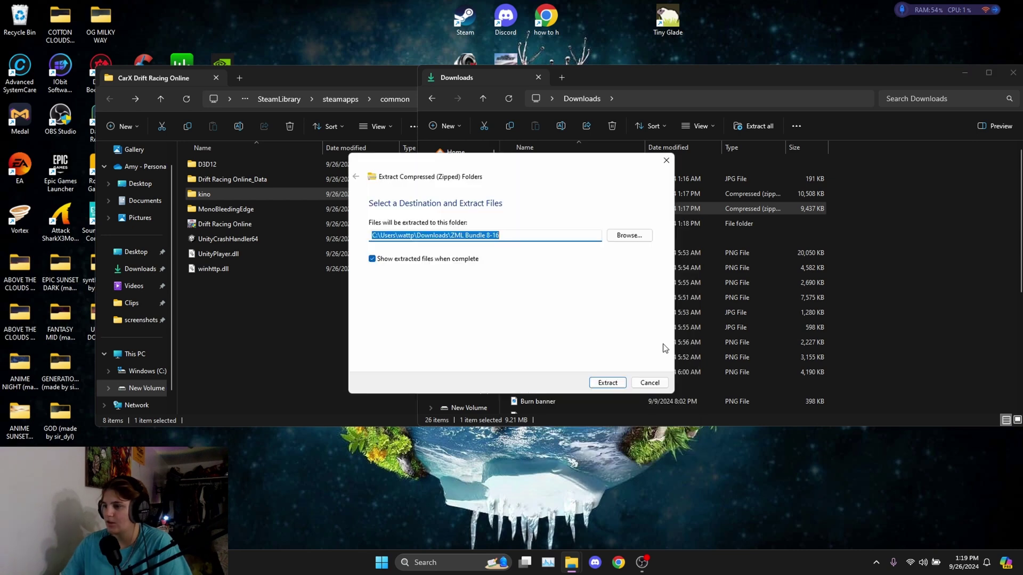
left_click(616, 382)
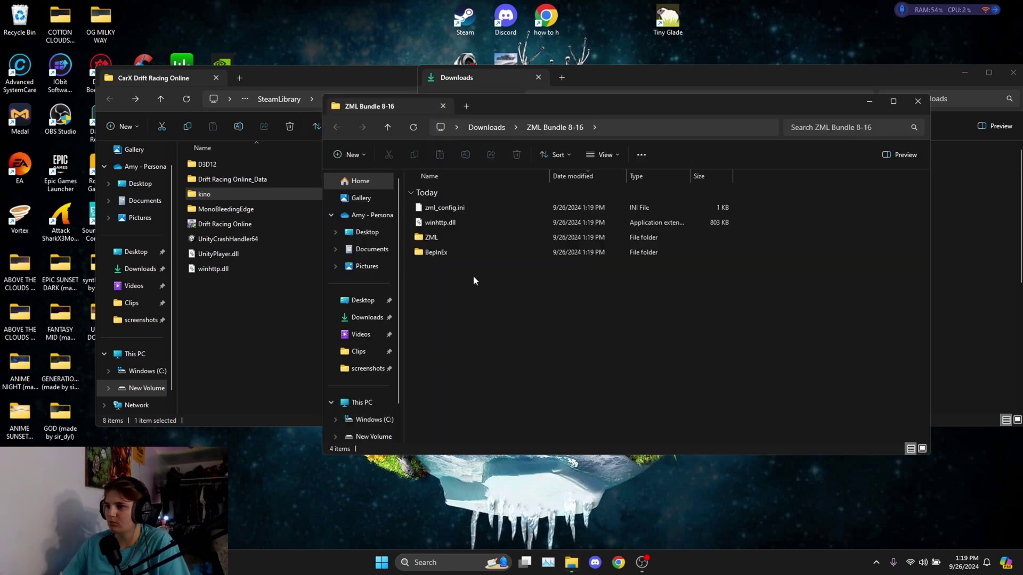
left_click_drag(487, 312, 234, 309)
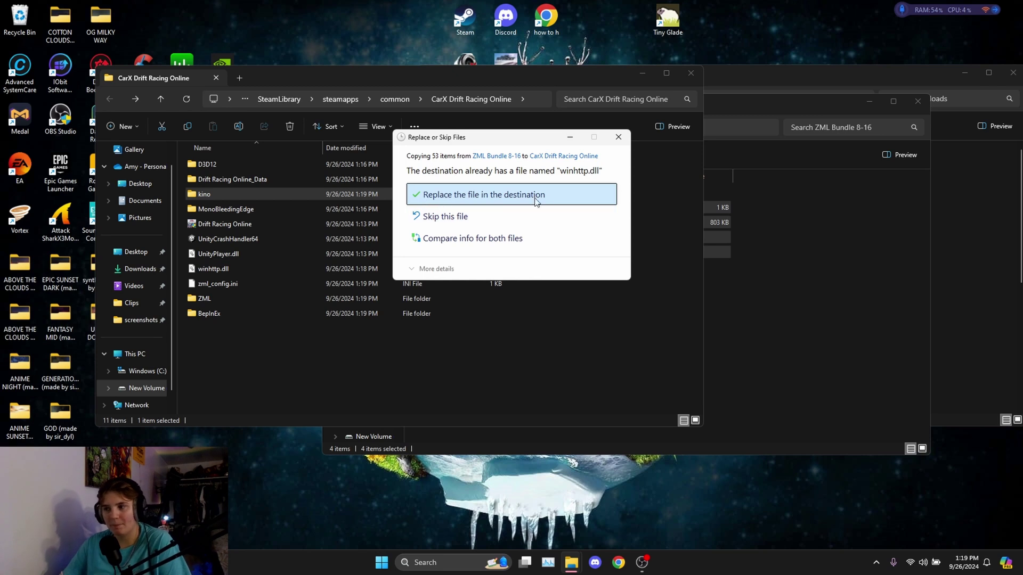
left_click(520, 193)
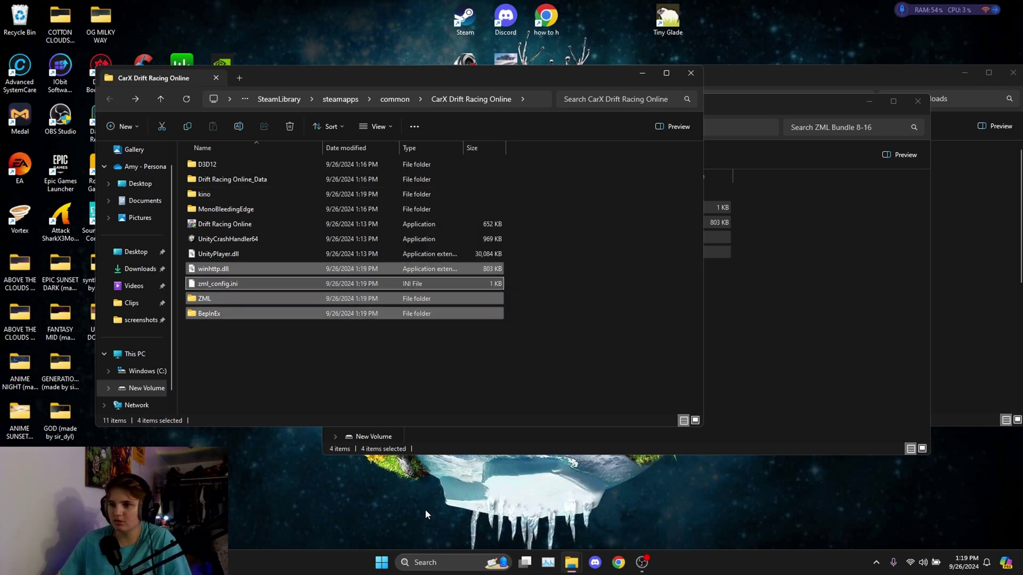
left_click(246, 368)
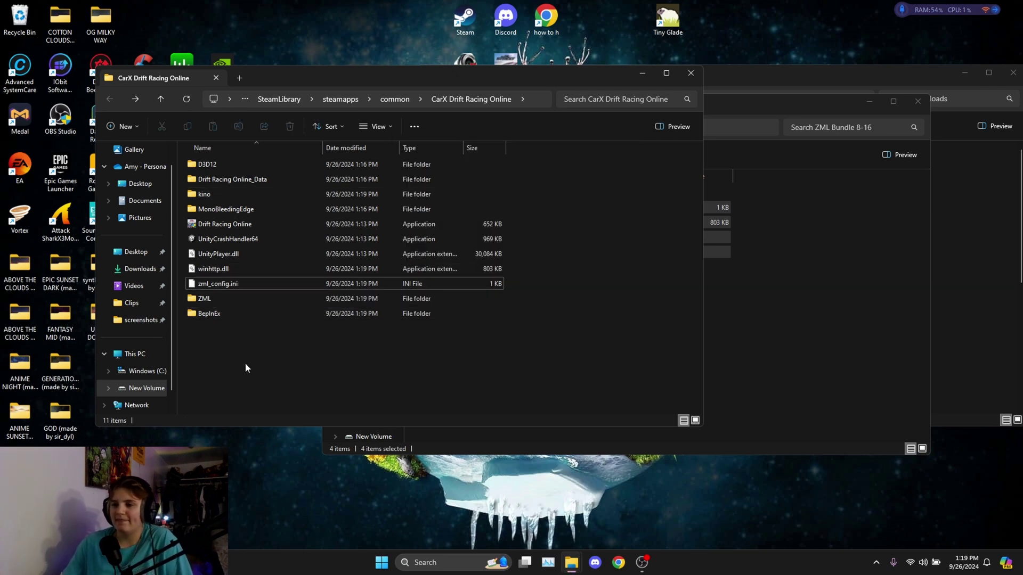
Inspect the BepInEx folder contents, return to the game folder, and launch Drift Racing Online.
double_click(209, 314)
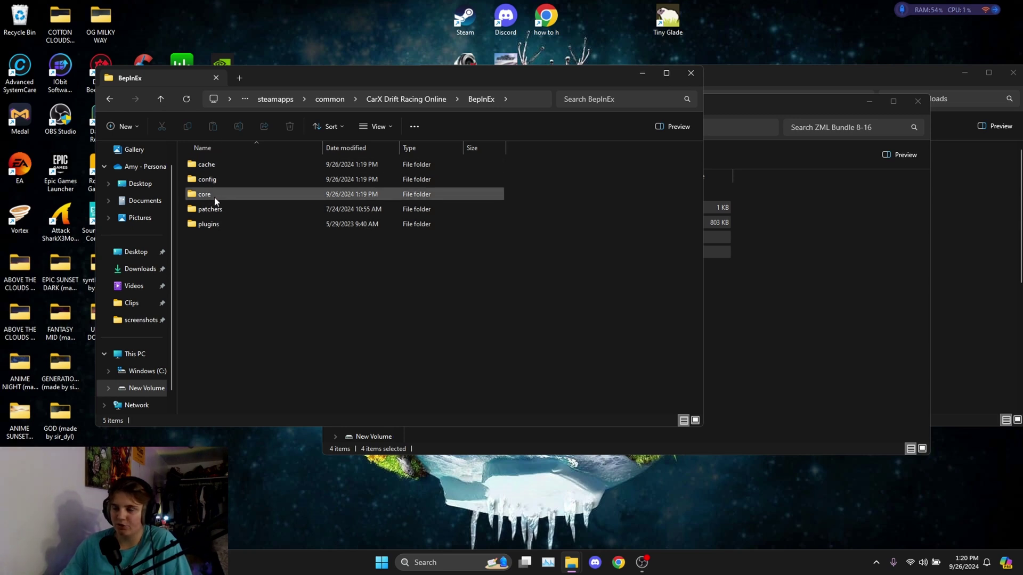
left_click(124, 98)
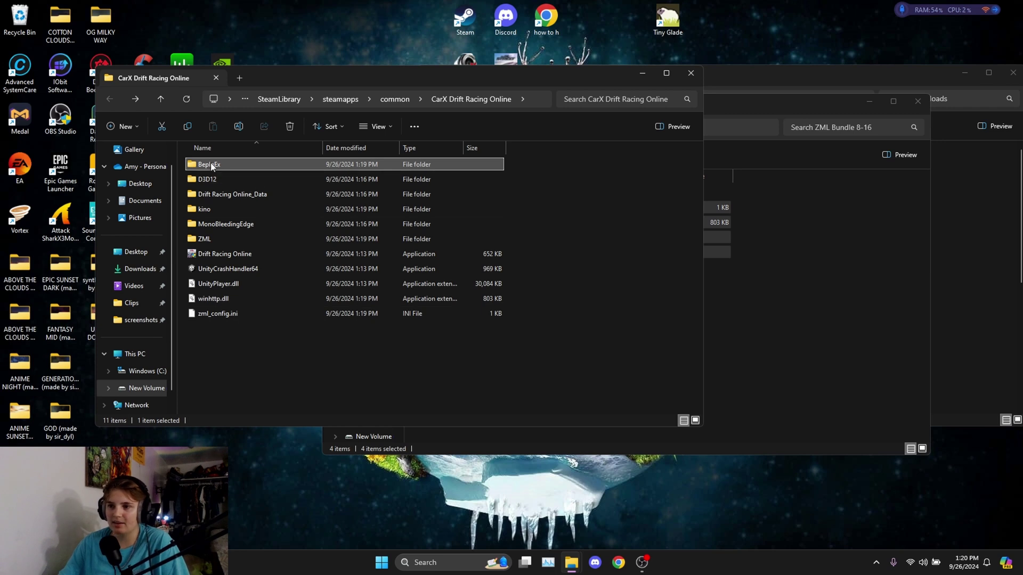
left_click(319, 373)
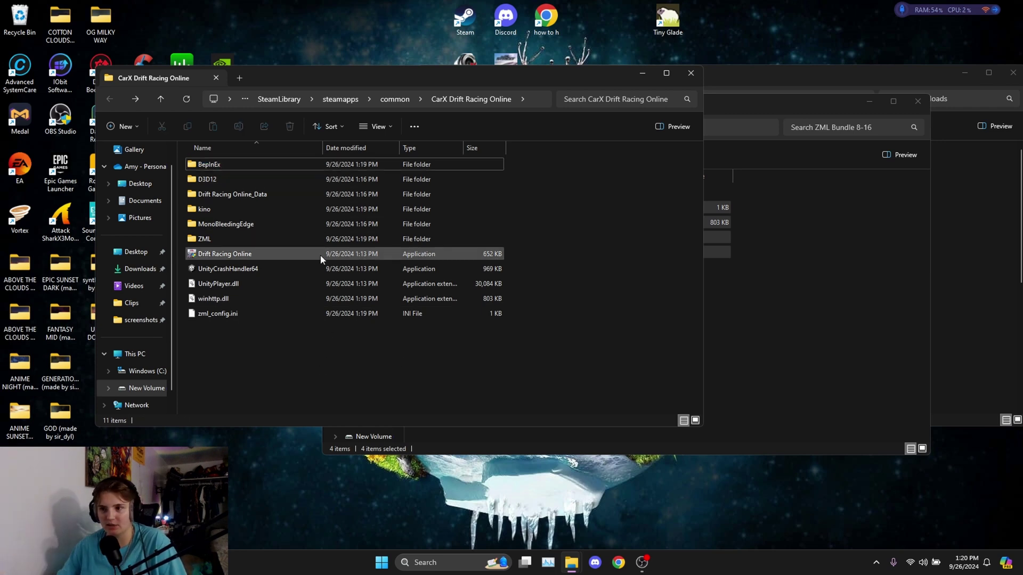
left_click(748, 314)
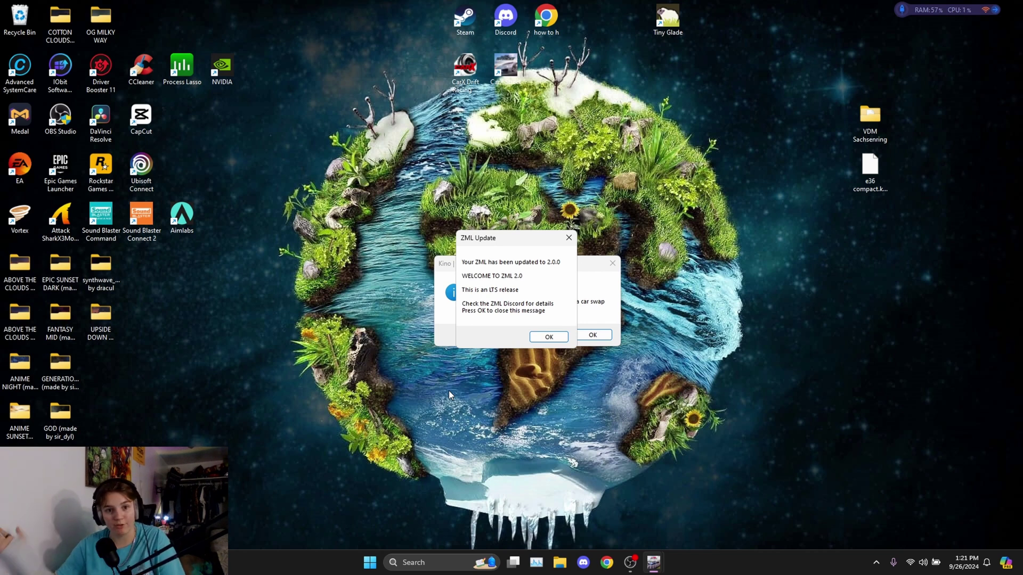
Dismiss the ZML 2.0.0 update notice and the Kino 3.28.2 to 3.30.2 update notice.
left_click(540, 334)
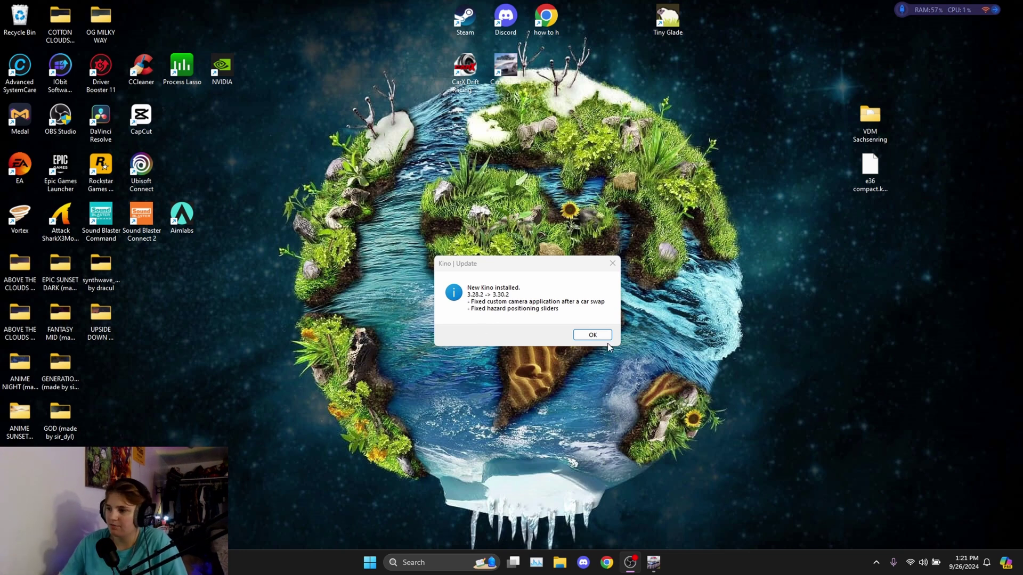
left_click(590, 333)
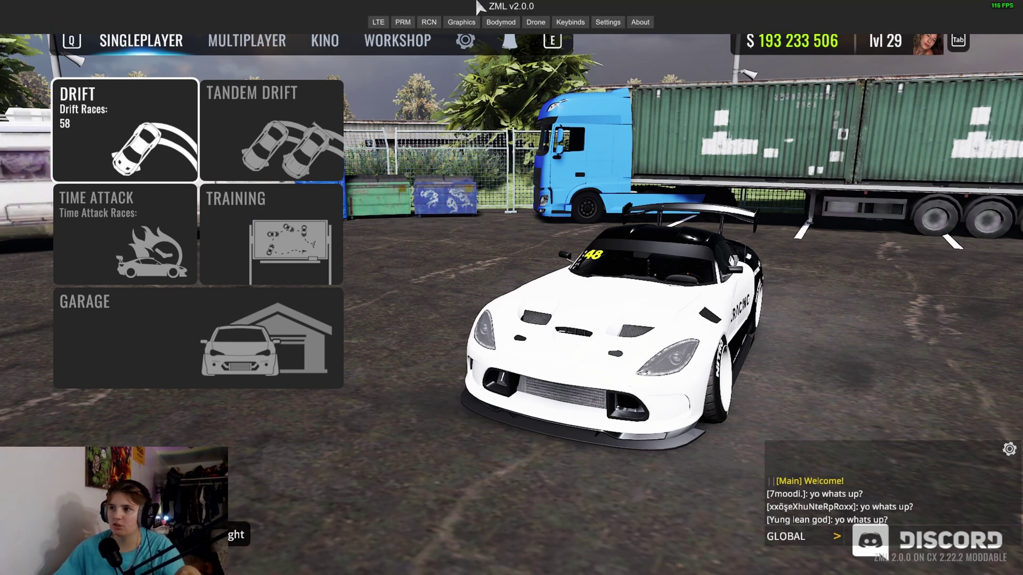
In ZML Graphics settings, view the Load Preset list and cancel without loading a preset.
left_click(461, 22)
left_click(754, 74)
left_click(618, 74)
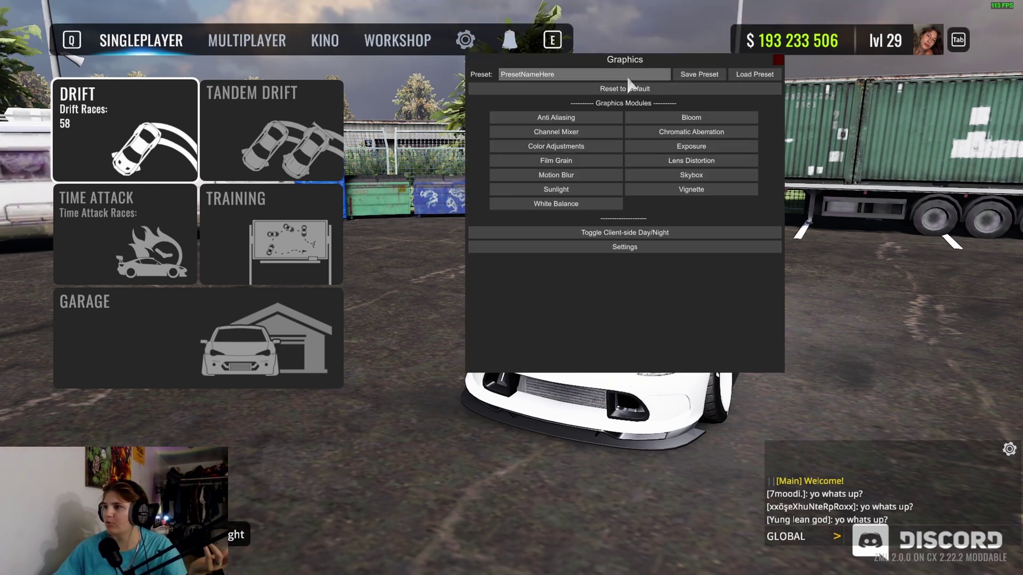
left_click(754, 74)
left_click(625, 74)
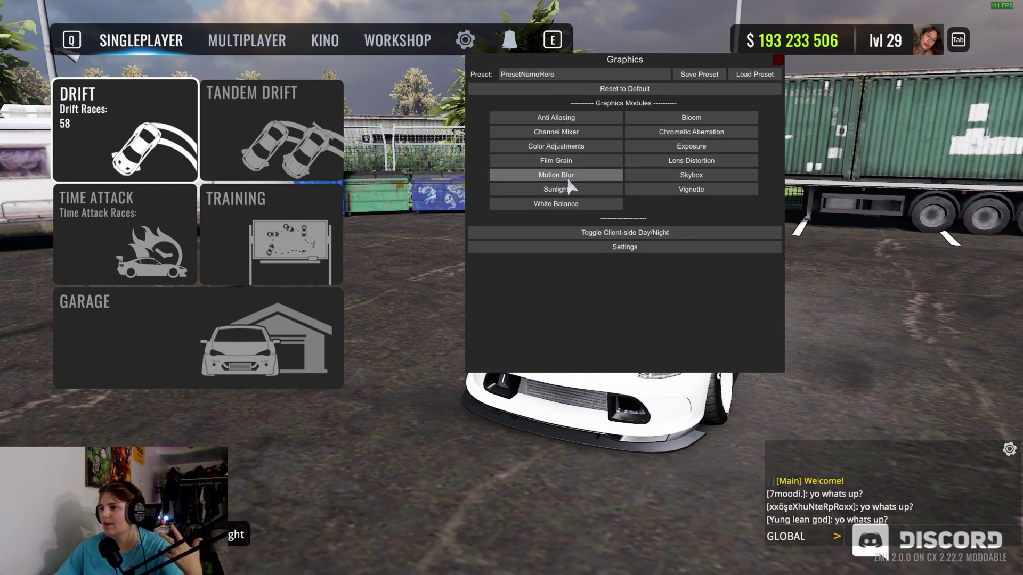
Look at the Skybox options, close the graphics settings, and exit the game.
left_click(688, 176)
left_click(636, 176)
left_click(778, 60)
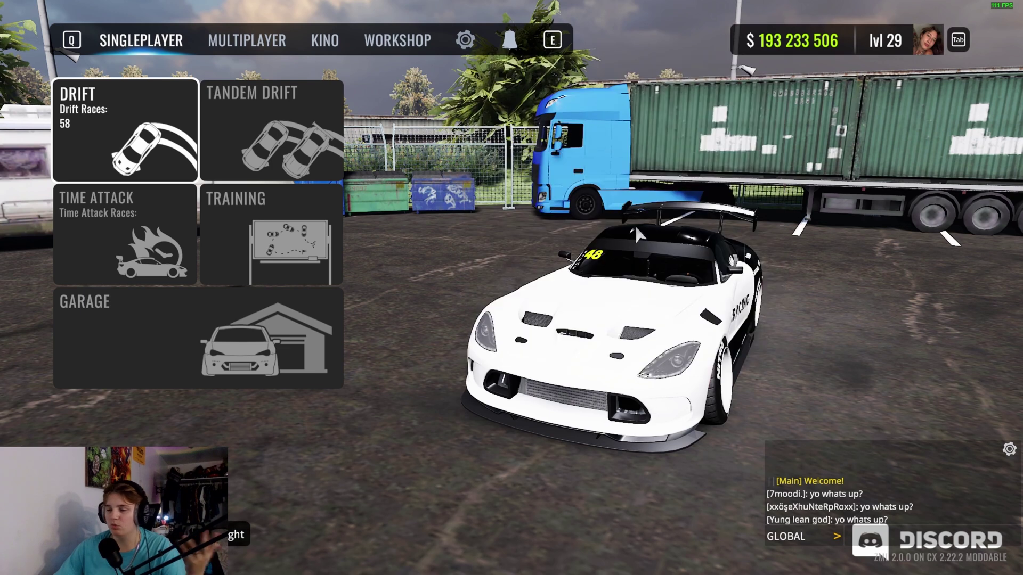
key("Escape")
left_click(419, 318)
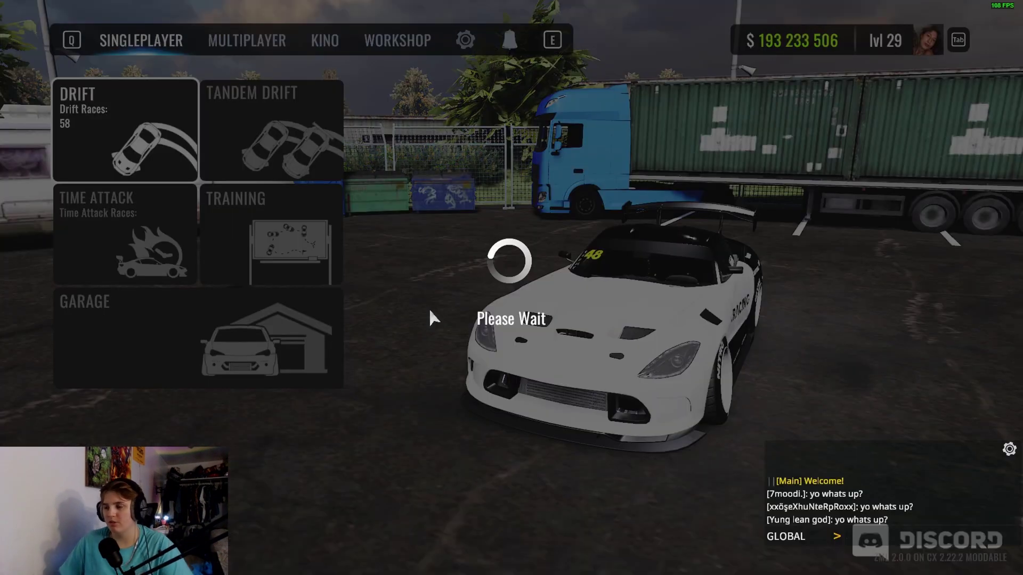